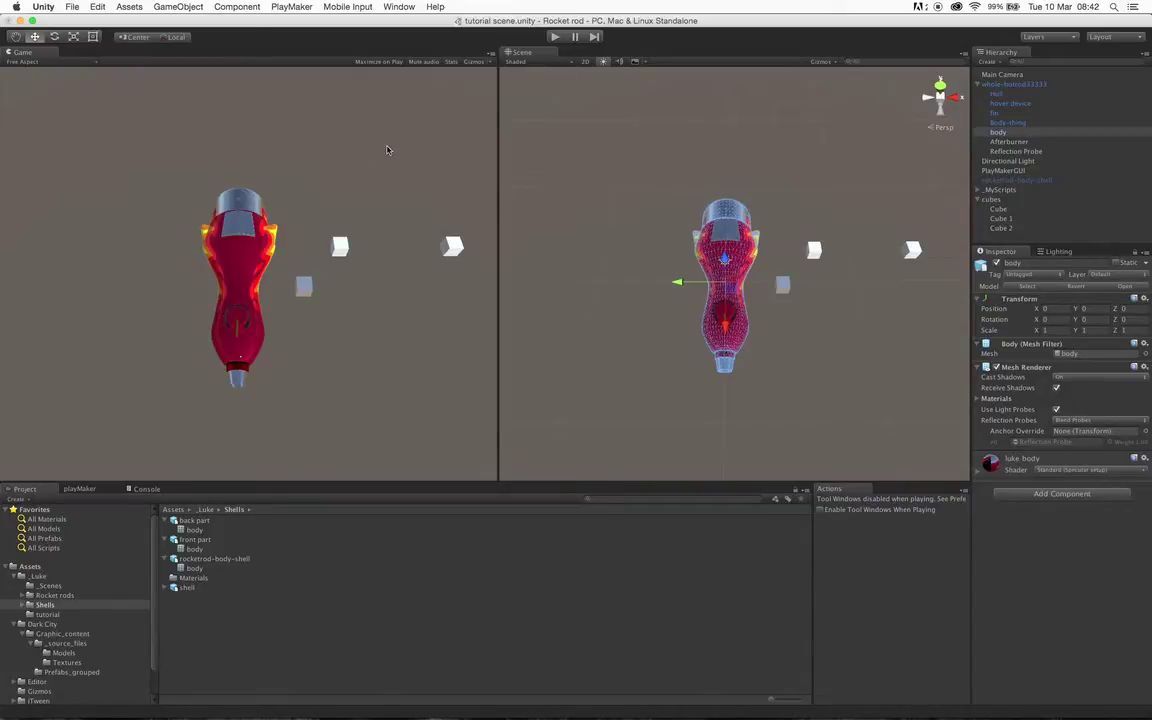
Add a Mesh Collider to the body object and test the scene in play mode
click(1074, 494)
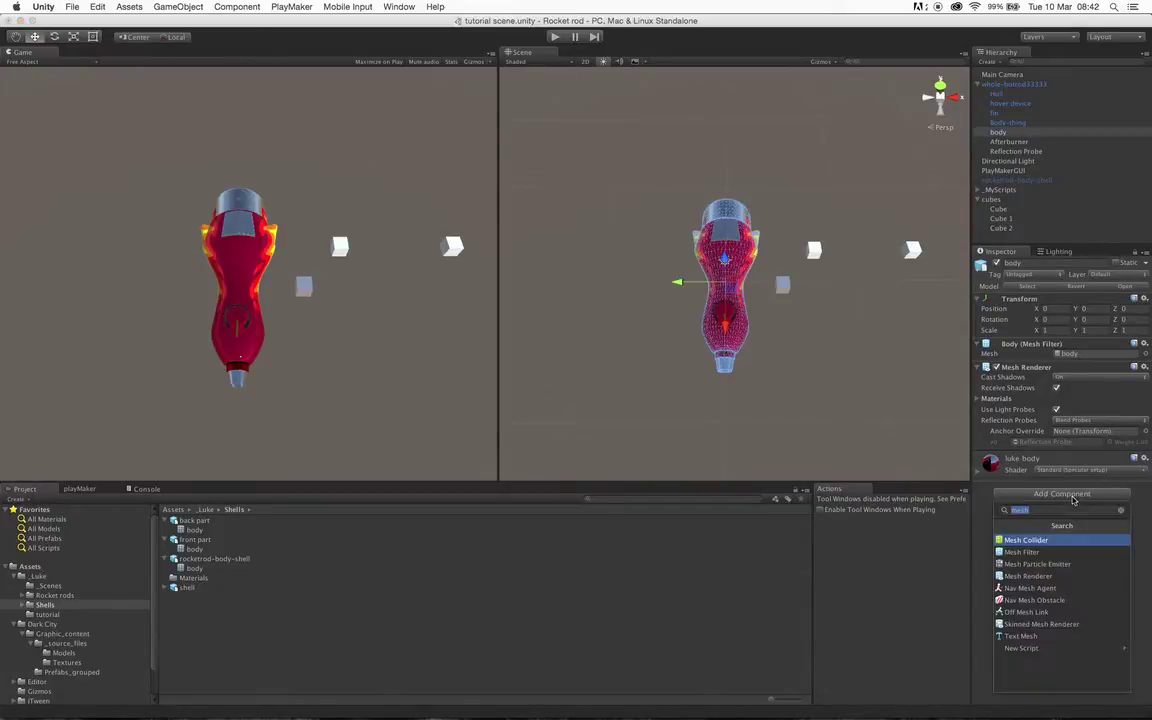
click(1065, 542)
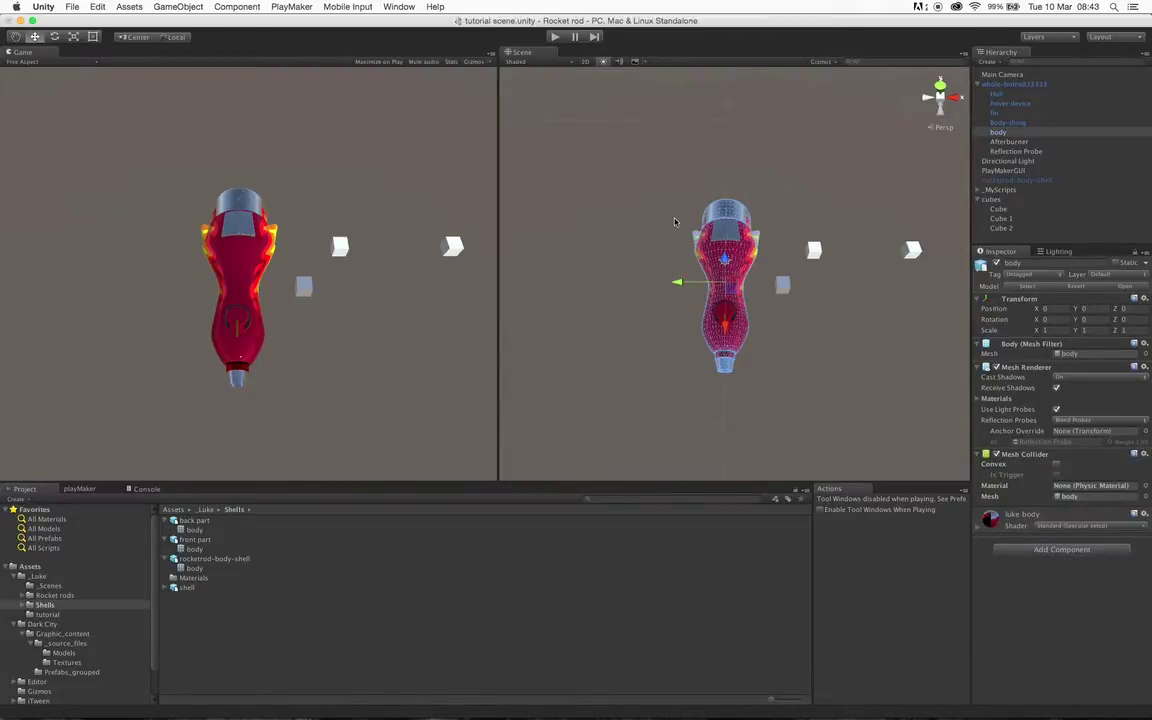
click(558, 38)
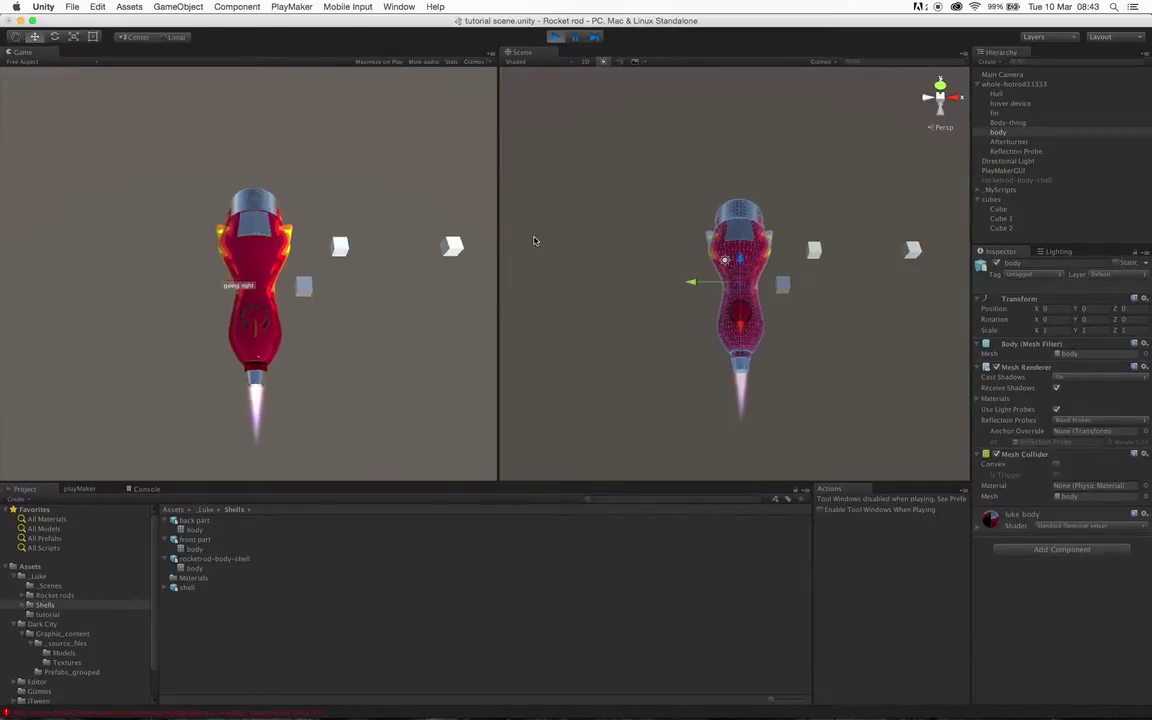
click(555, 36)
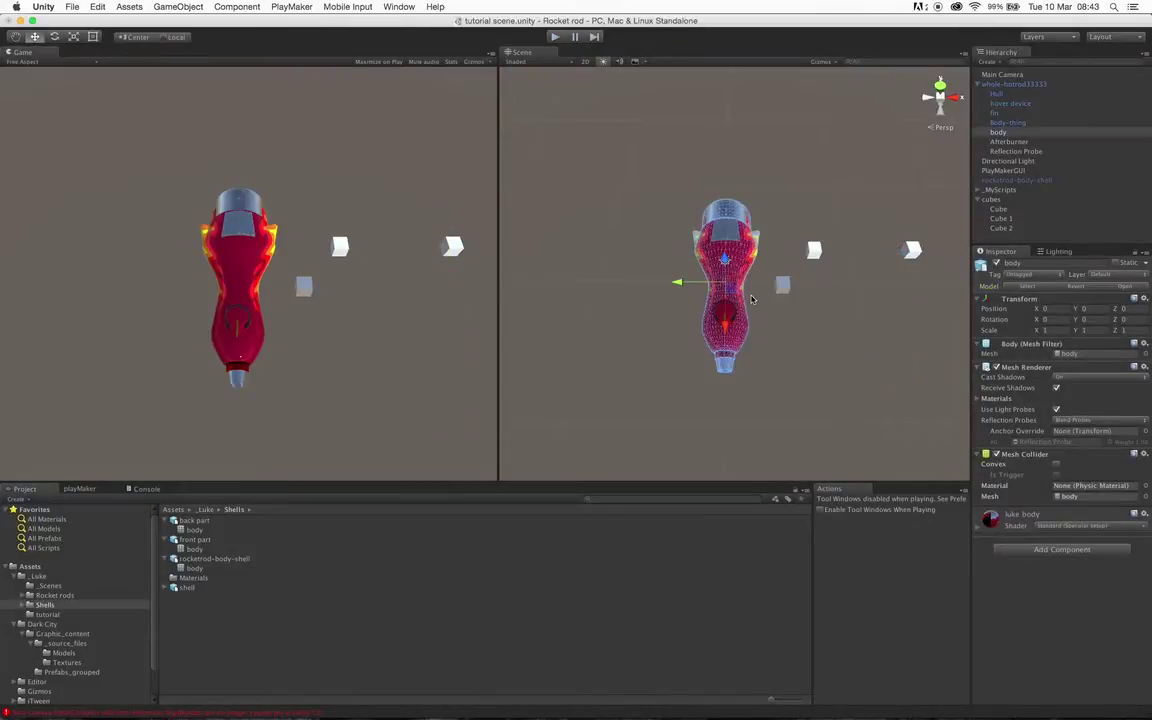
Make the body's Mesh Collider convex and run the scene again, steering the rocket rod to test collisions with the cubes
click(1056, 465)
click(552, 36)
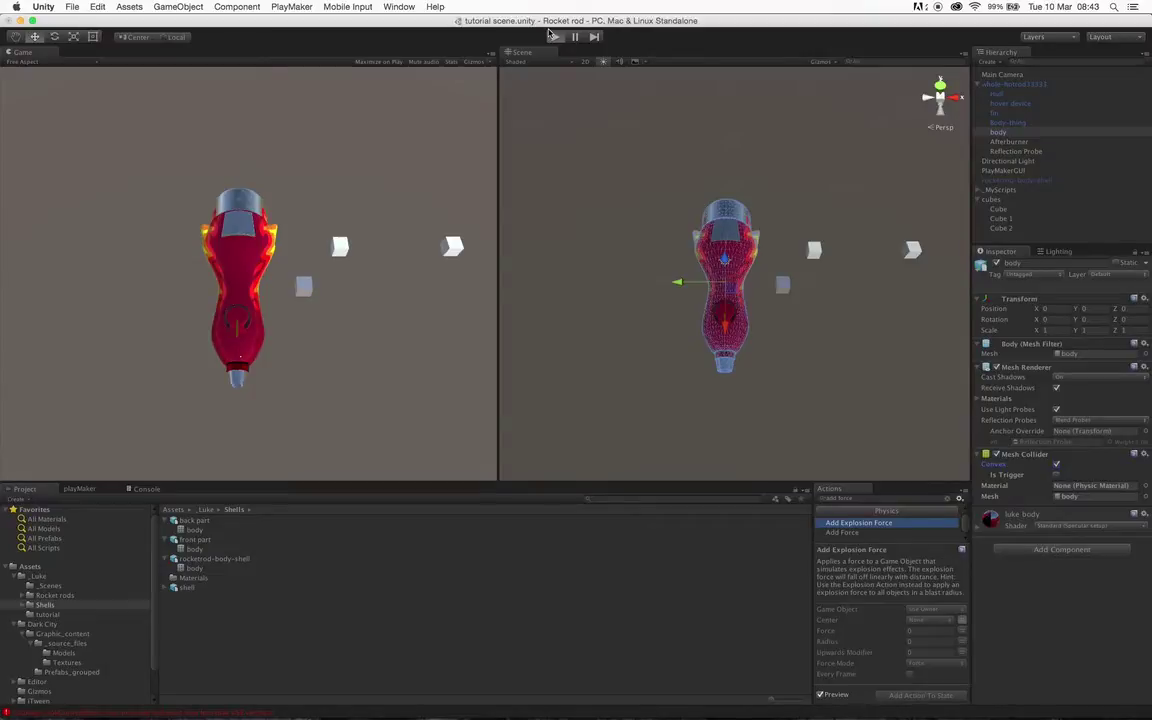
click(552, 36)
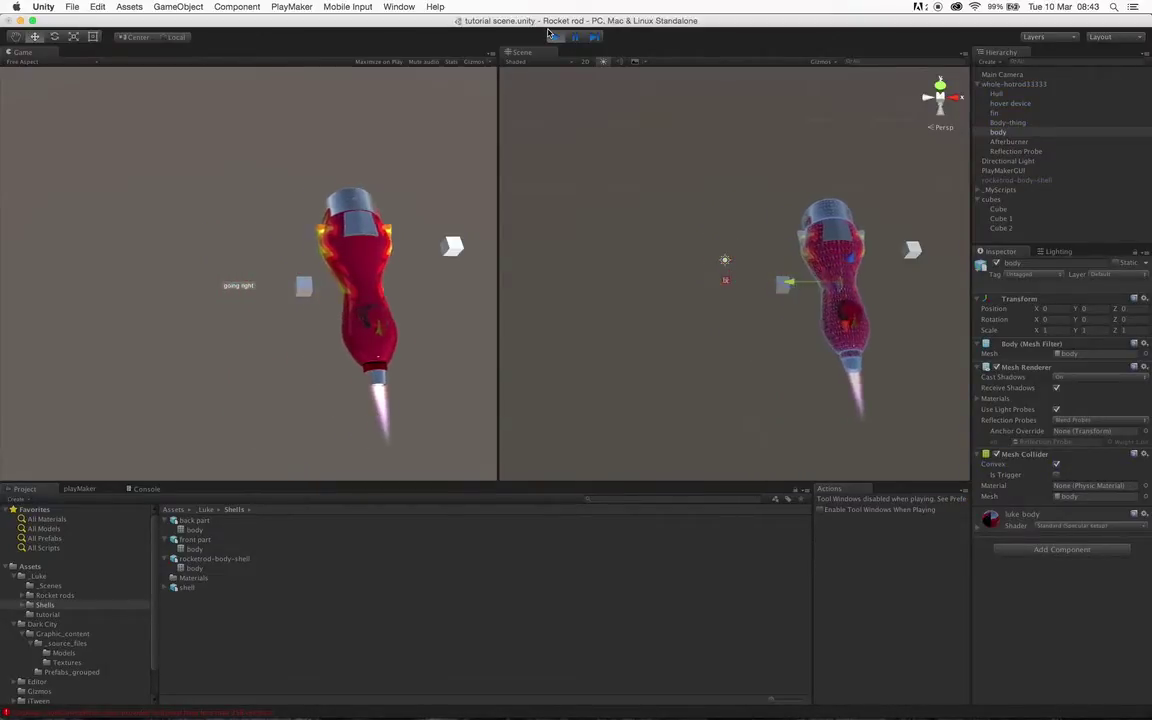
key(Left)
click(552, 36)
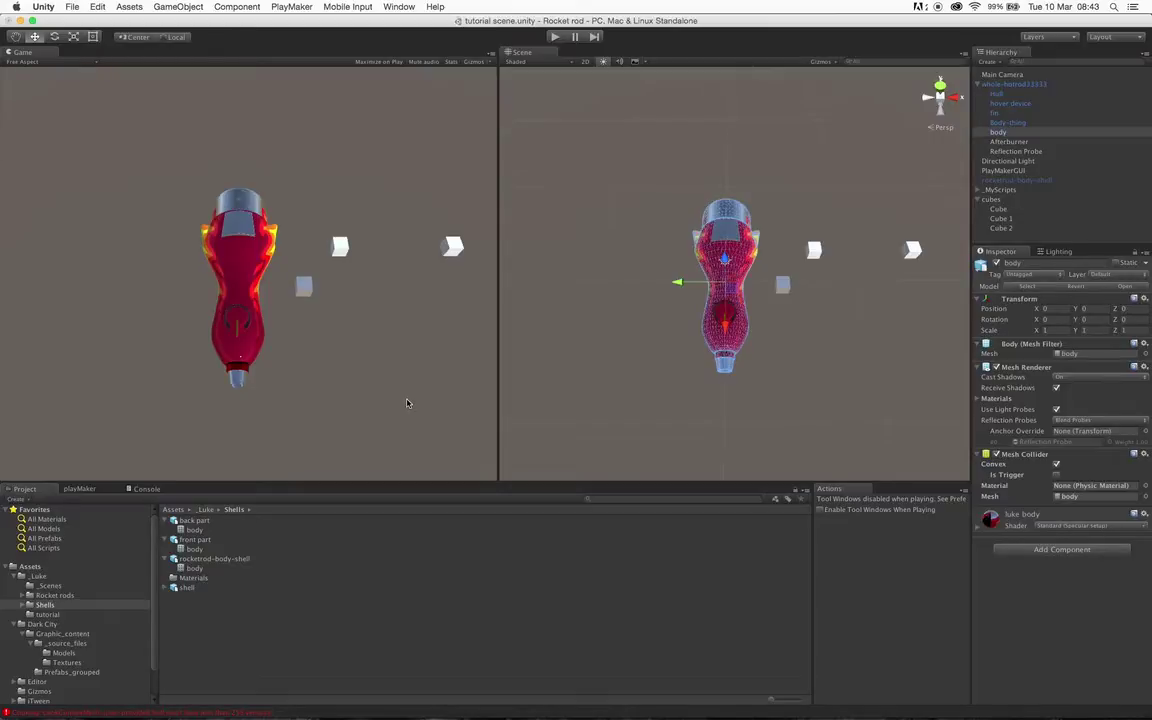
Assign the body mesh from rocketrod-body-shell to the body's Mesh Collider
click(190, 567)
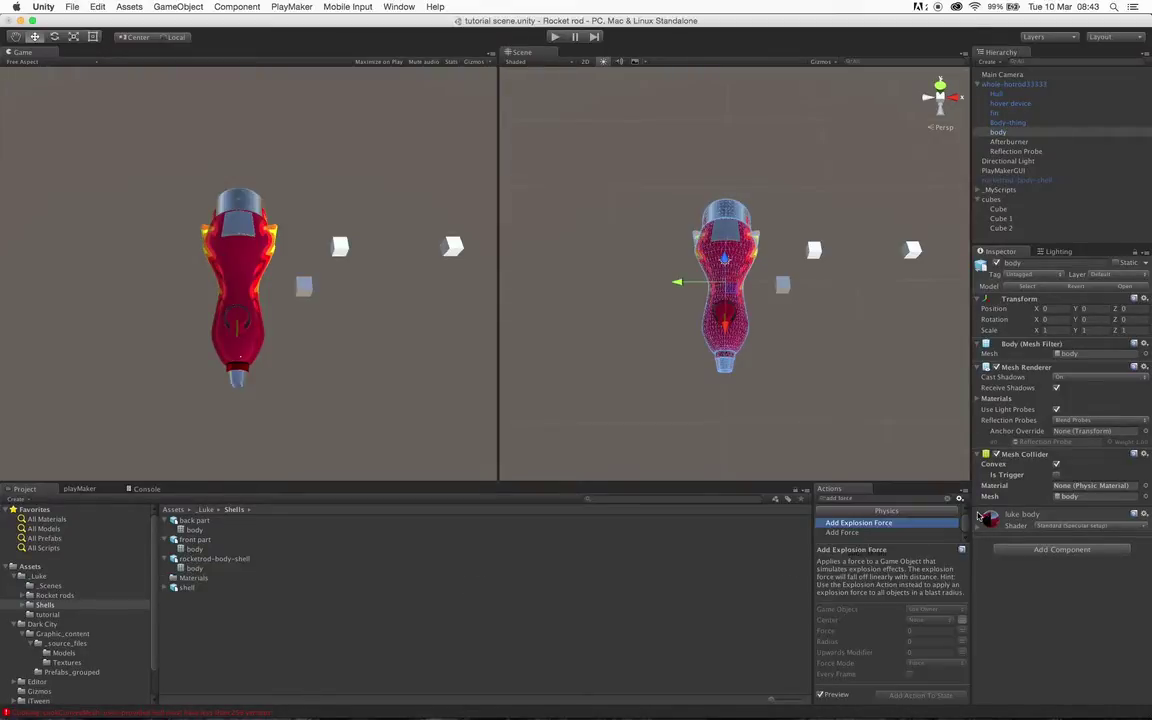
drag(979, 515, 1088, 503)
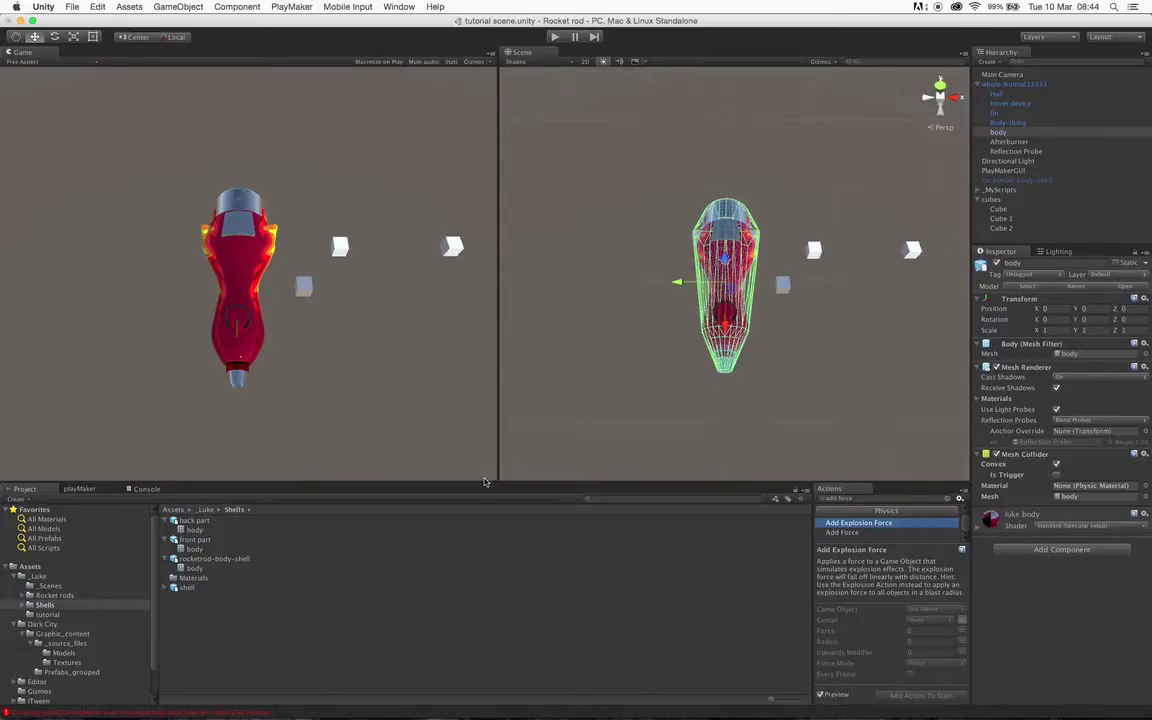
Examine the shape of the rocketrod-body-shell model in an enlarged, rotated preview
click(215, 558)
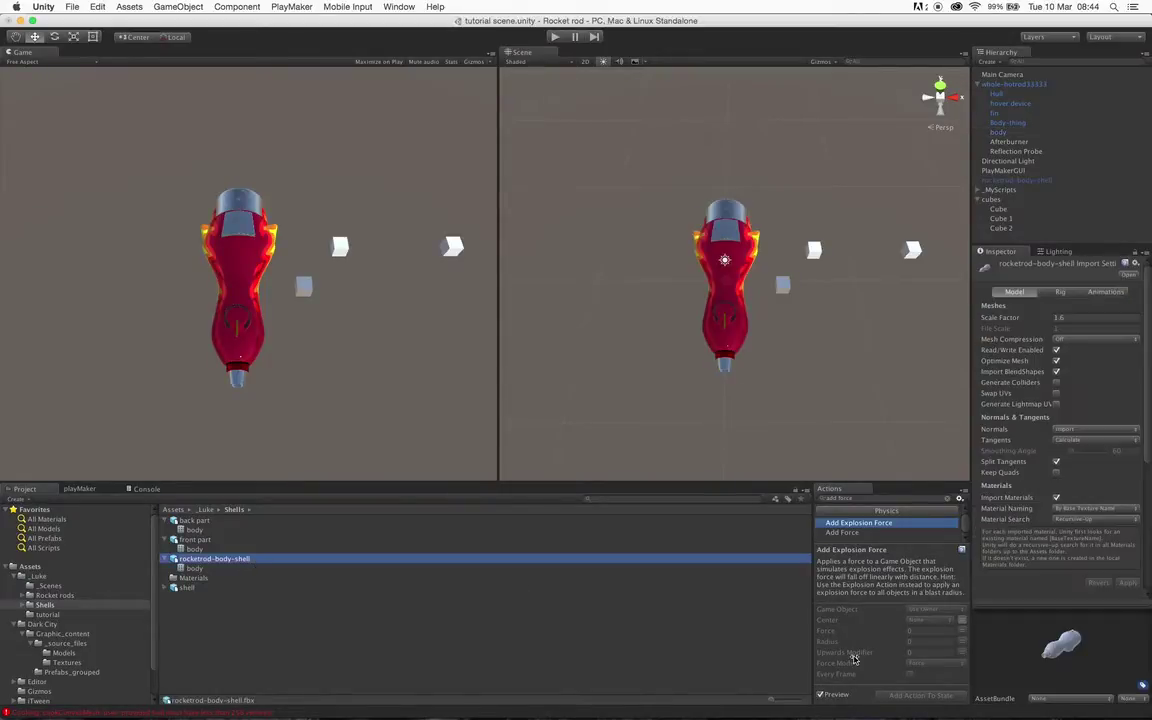
drag(1015, 596, 1015, 375)
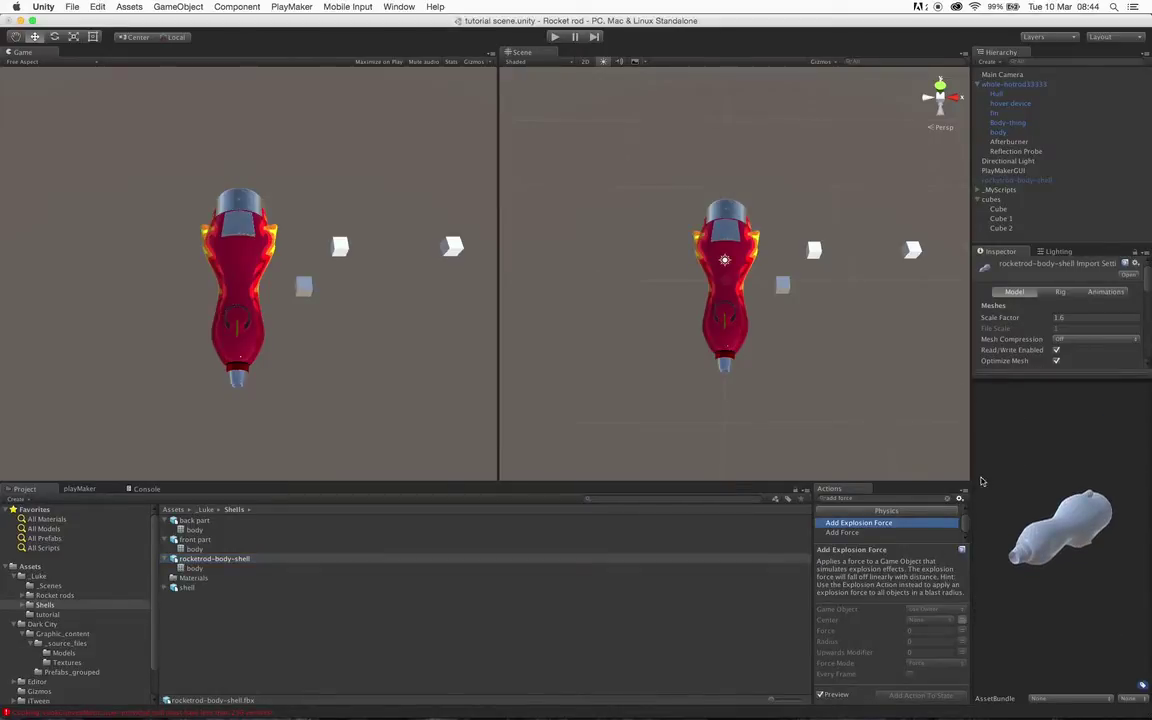
drag(972, 480, 848, 493)
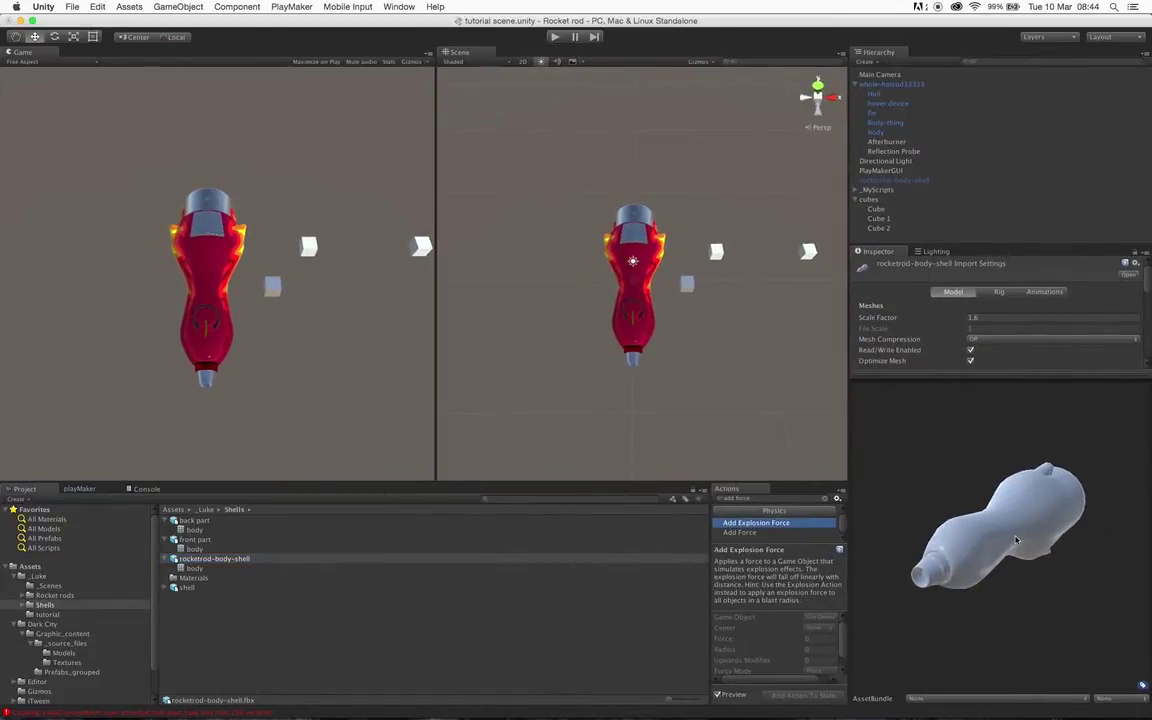
mouse_move(940, 530)
mouse_down()
mouse_move(980, 414)
mouse_move(946, 541)
mouse_up()
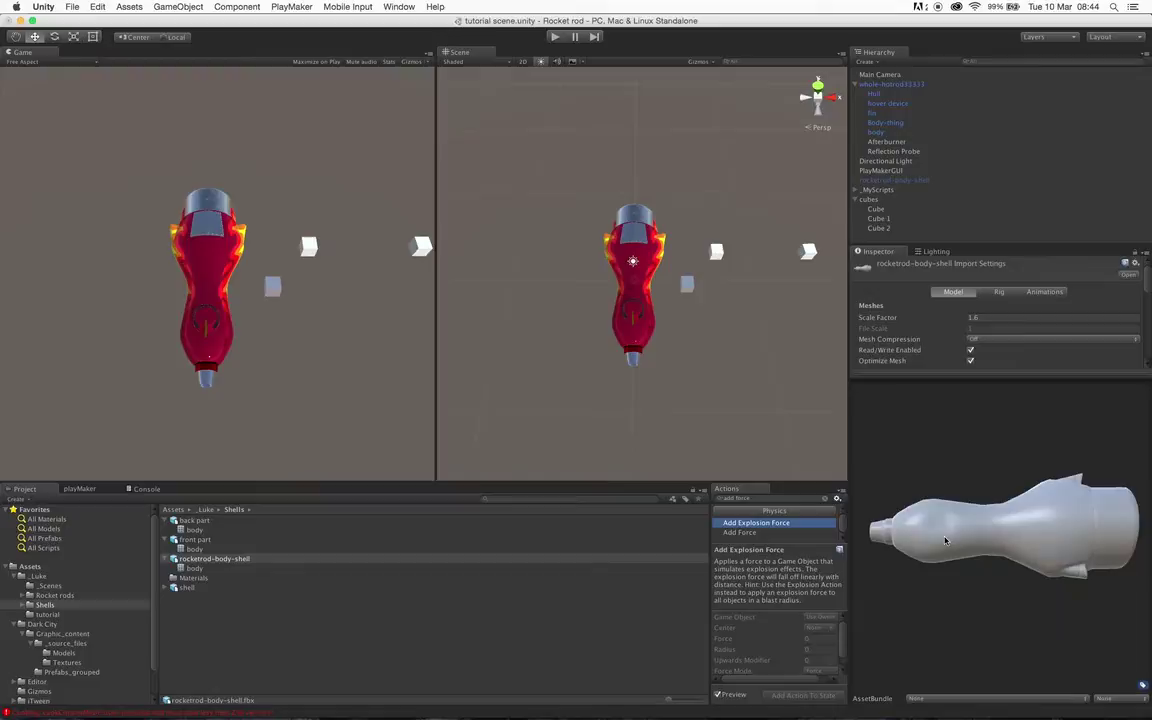
Remove the Mesh Collider component from the body object
click(636, 290)
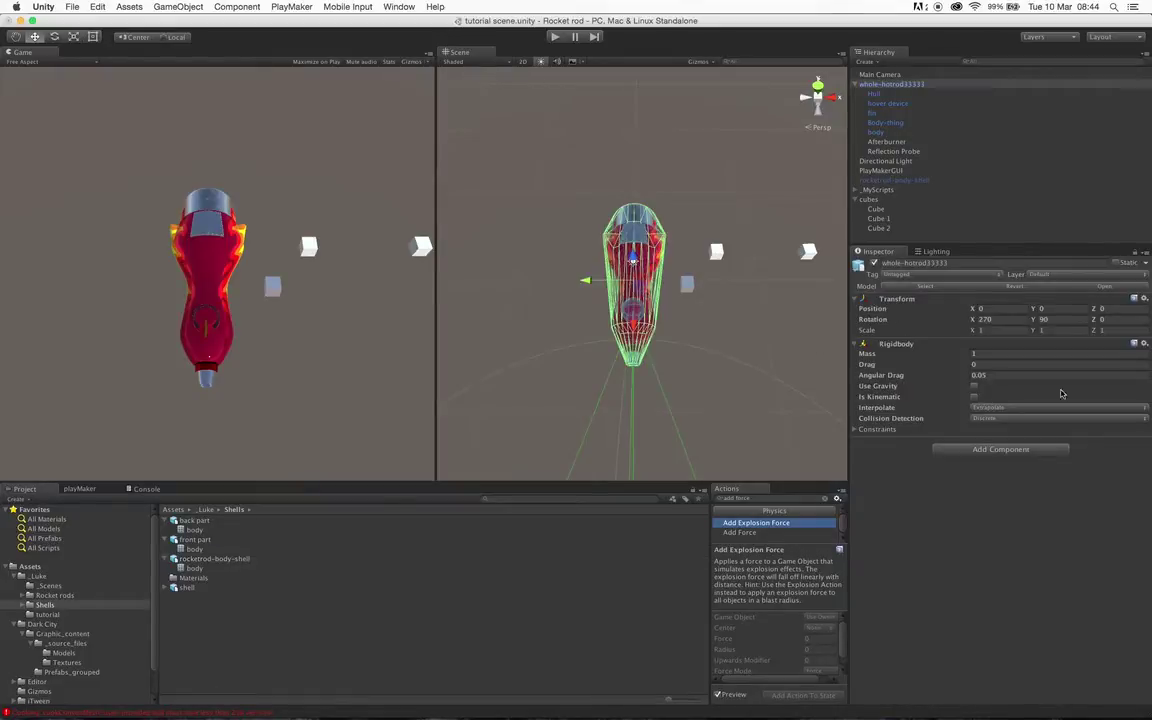
click(656, 268)
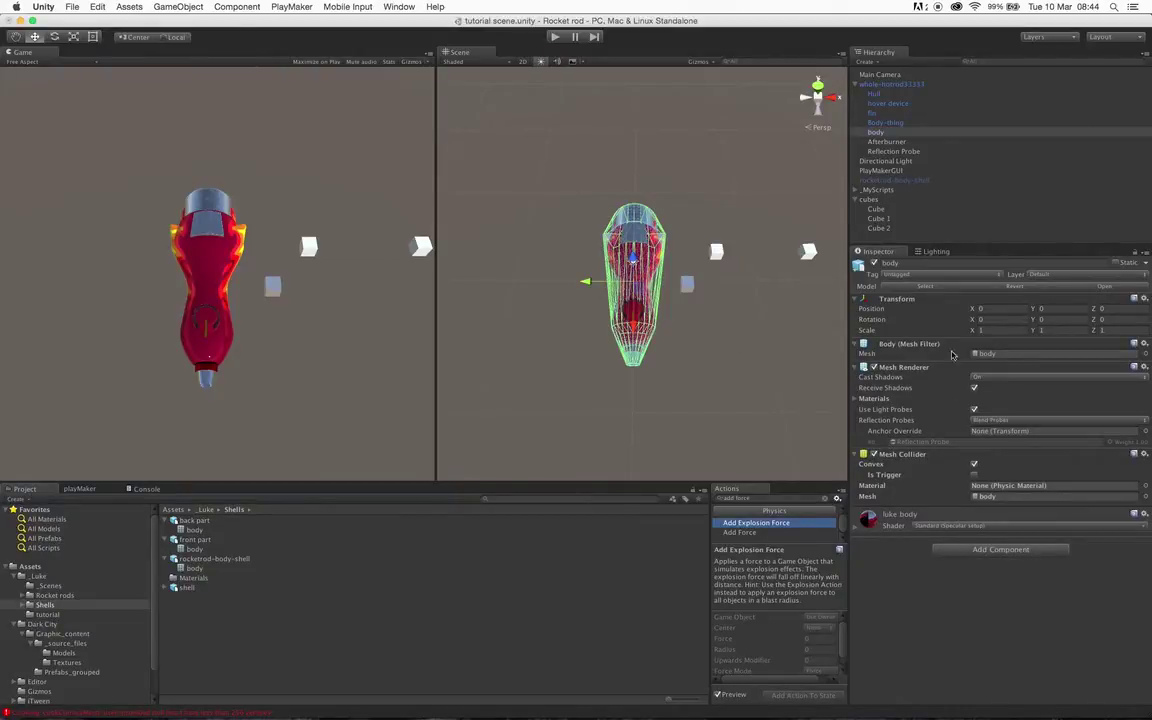
click(1145, 455)
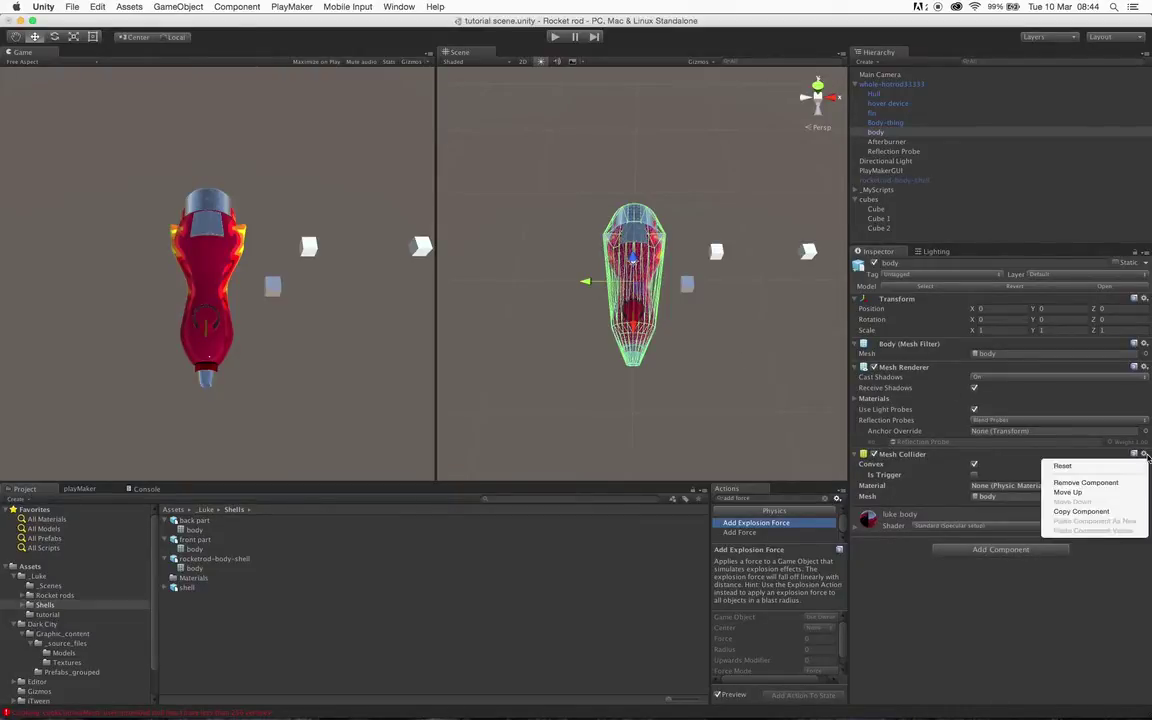
click(1125, 480)
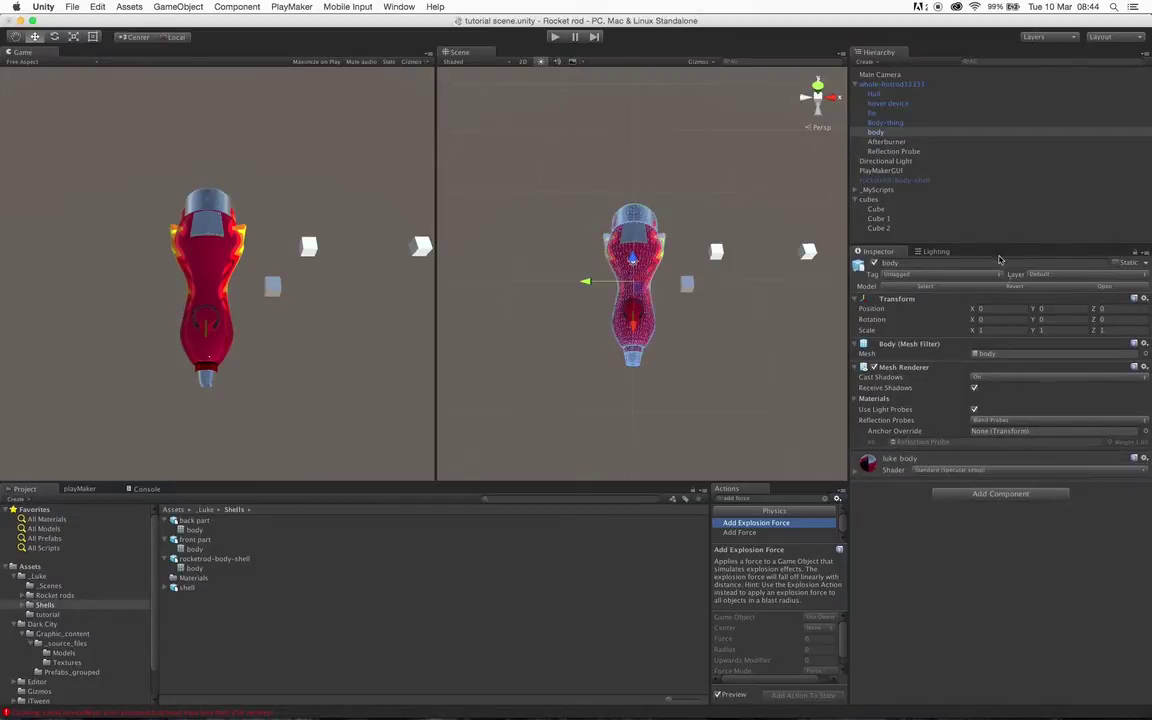
Create an empty game object, duplicate it, and rename the duplicate "front hull"
right_click(872, 216)
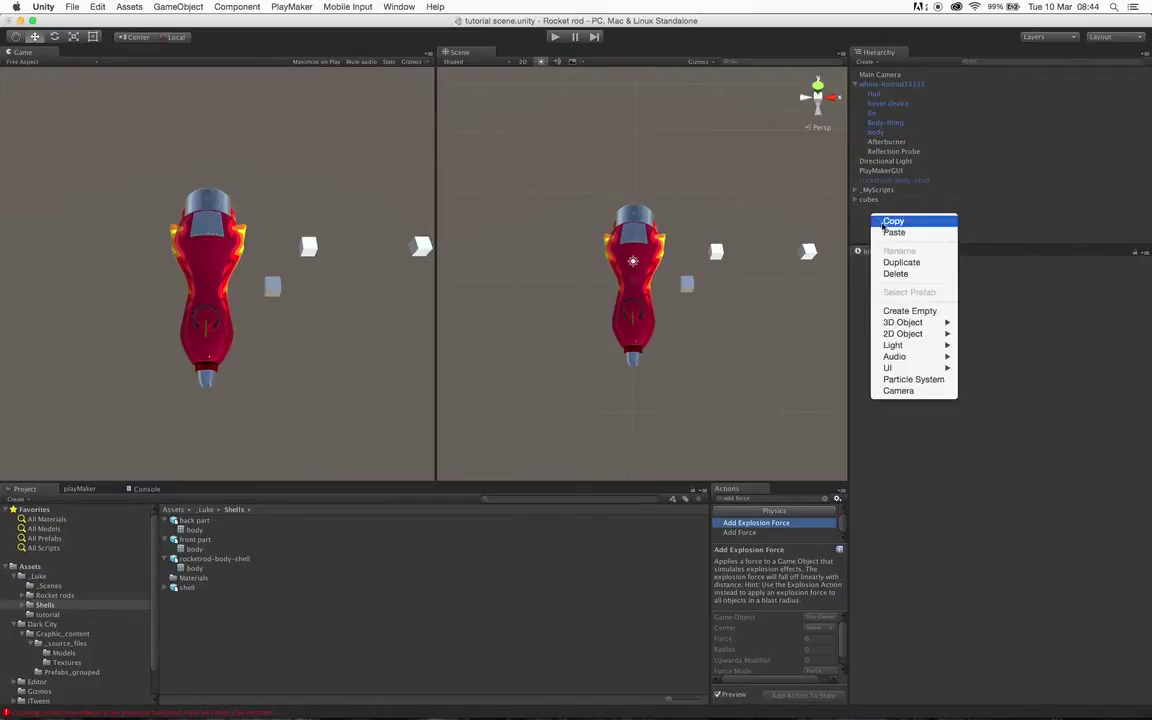
click(905, 311)
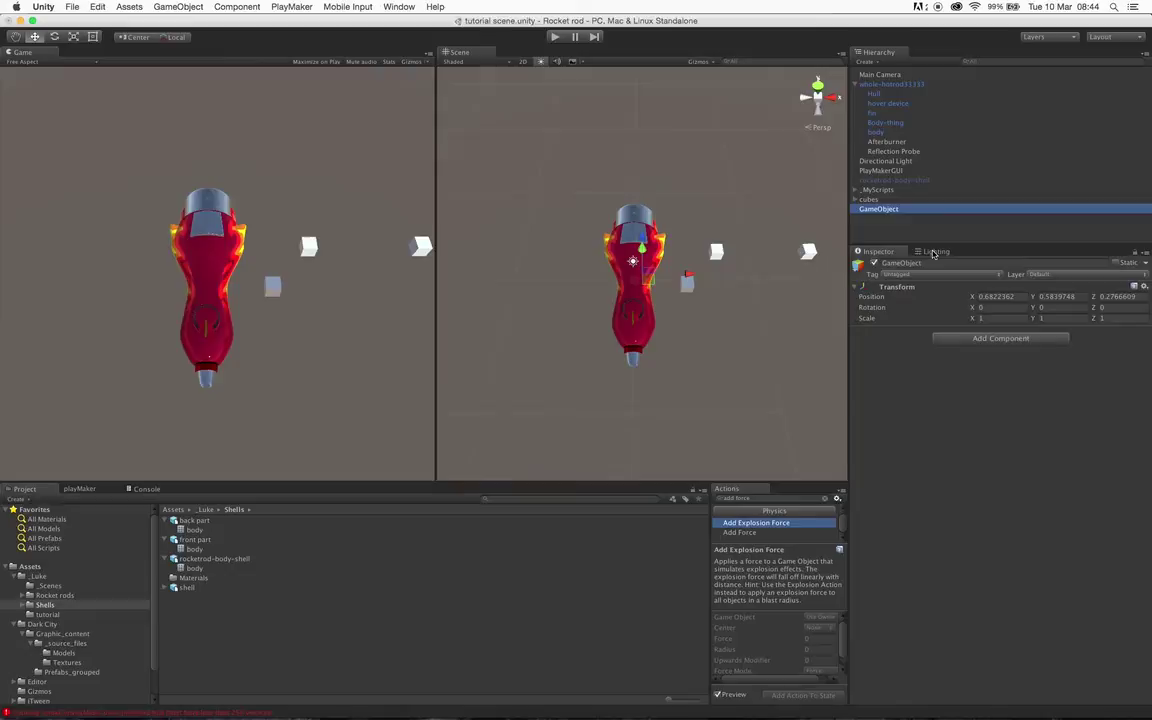
key(super+d)
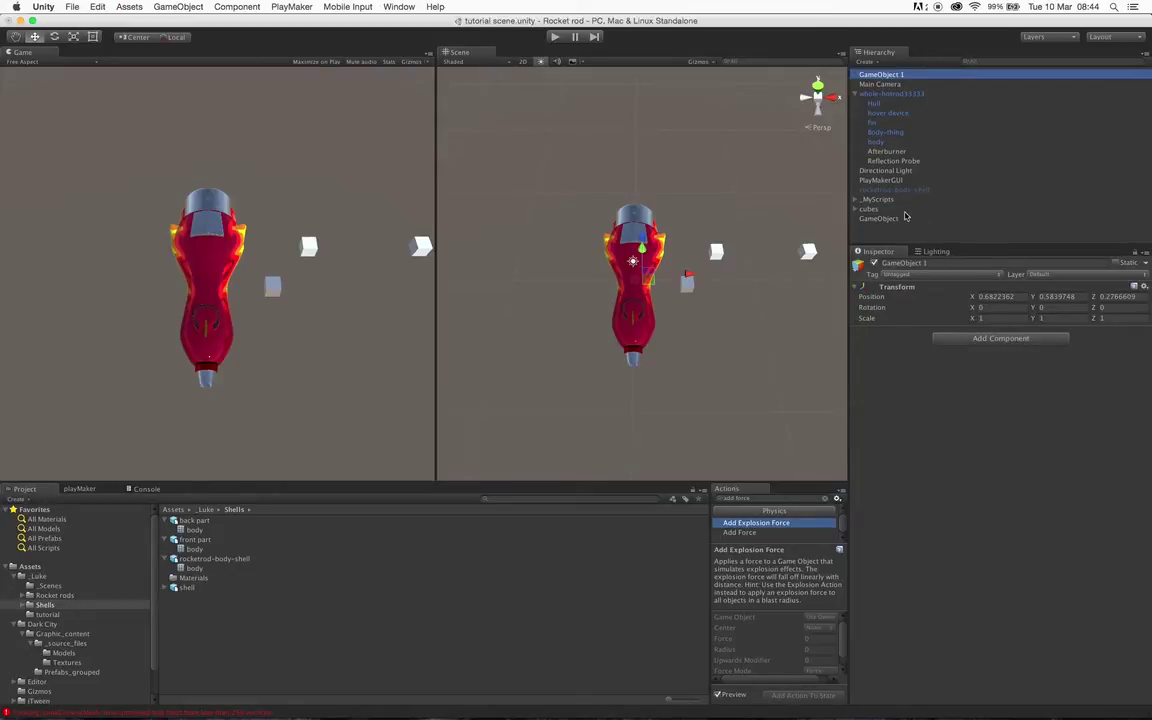
key(Return)
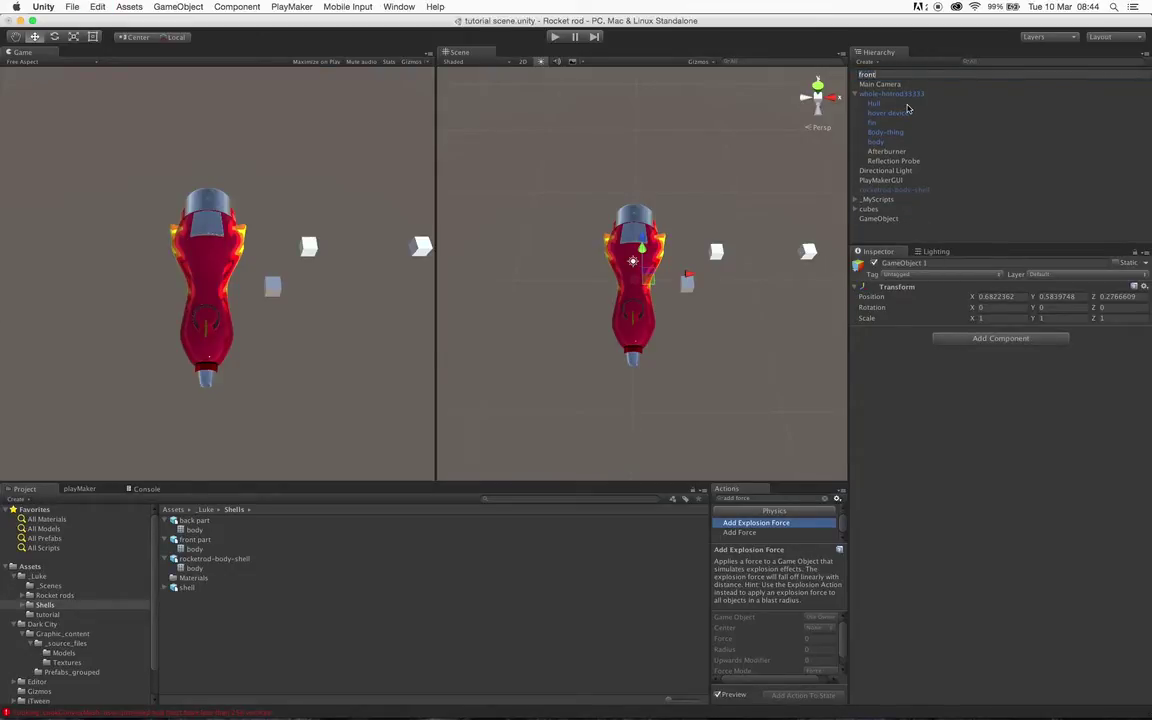
text(front hull)
key(Return)
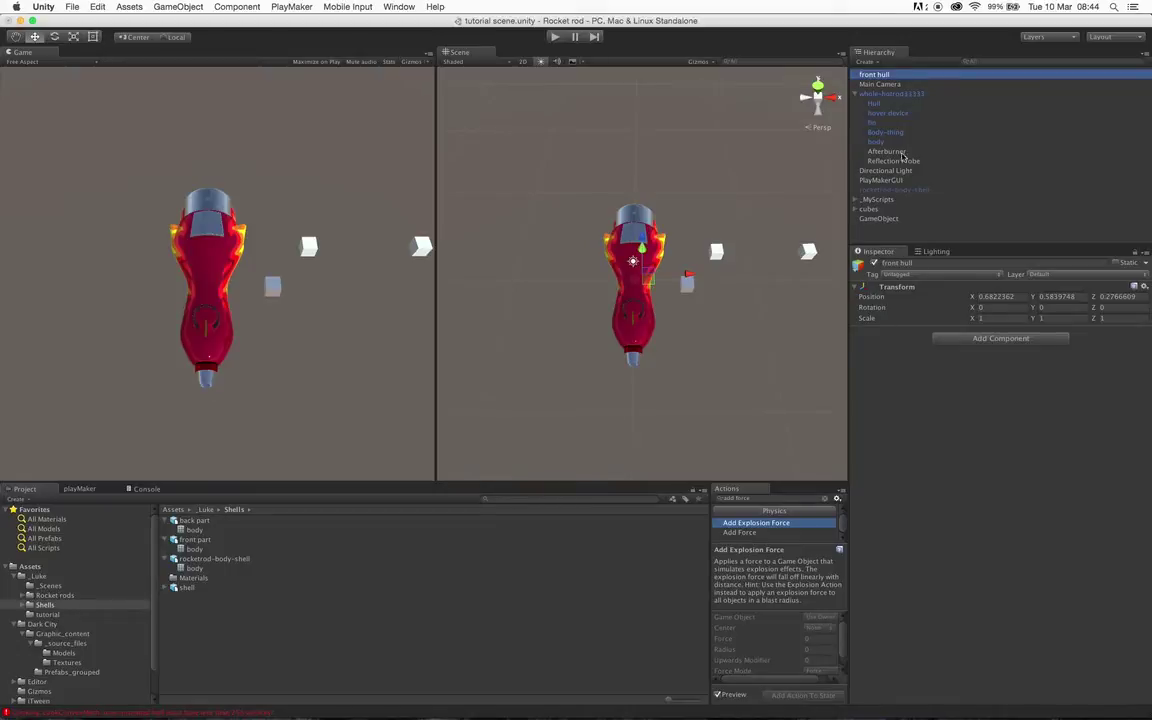
Rename the original empty object "back hull" and nest both hull objects under whole-hotrod33333
click(880, 219)
key(Return)
text(back hull)
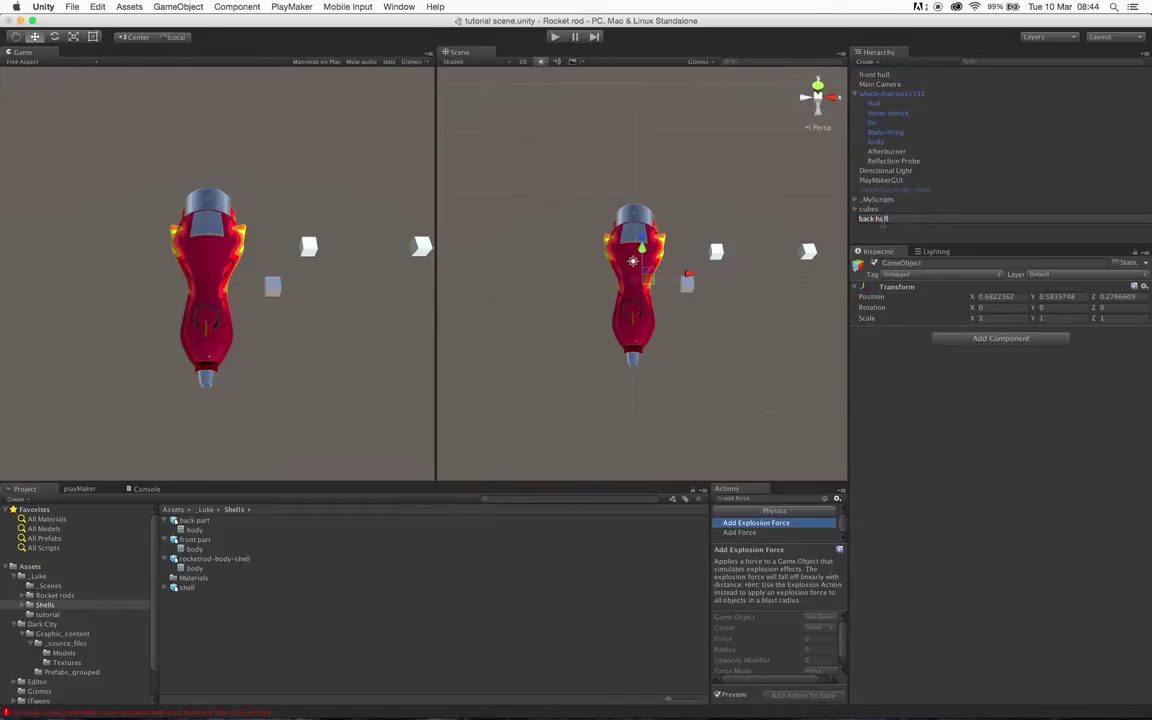
key(Return)
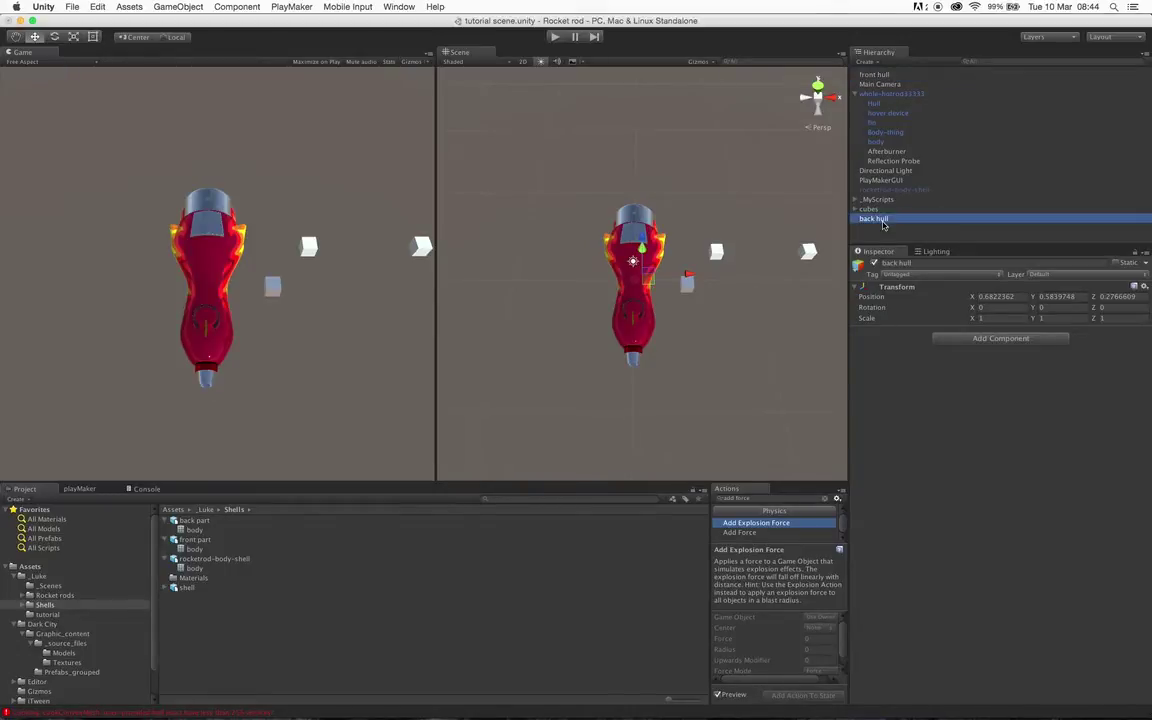
drag(883, 226, 947, 102)
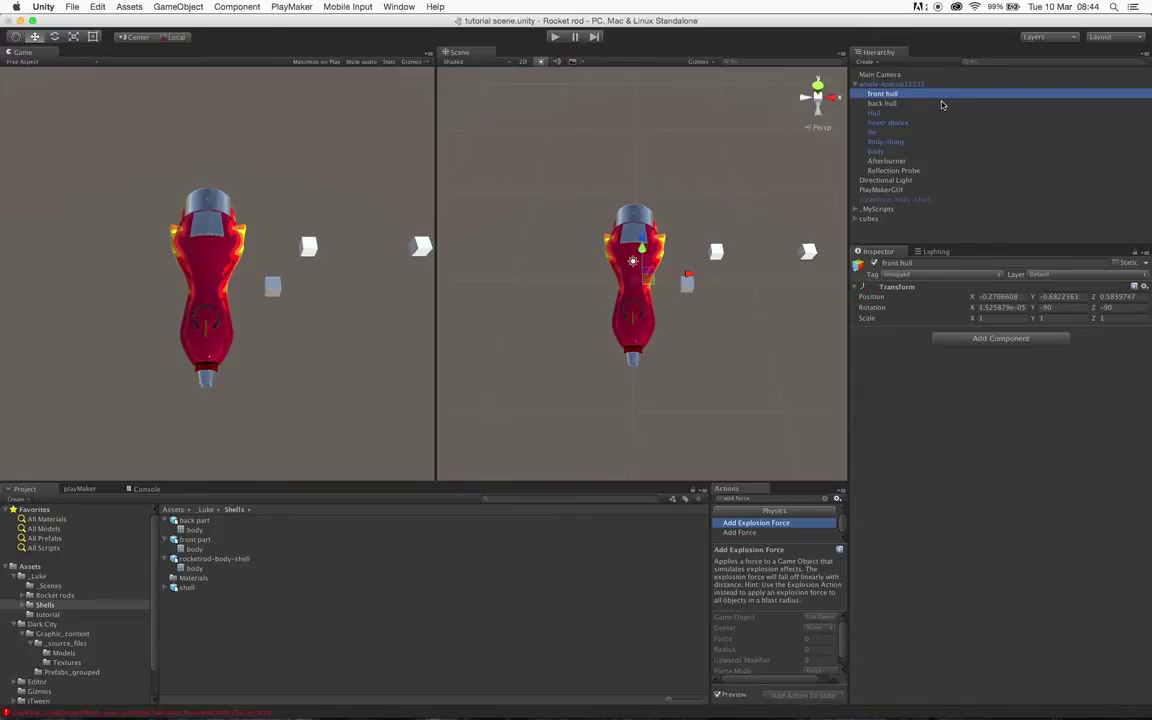
Add a Mesh Collider with Convex enabled to both the front hull and back hull objects
click(1000, 338)
click(1001, 386)
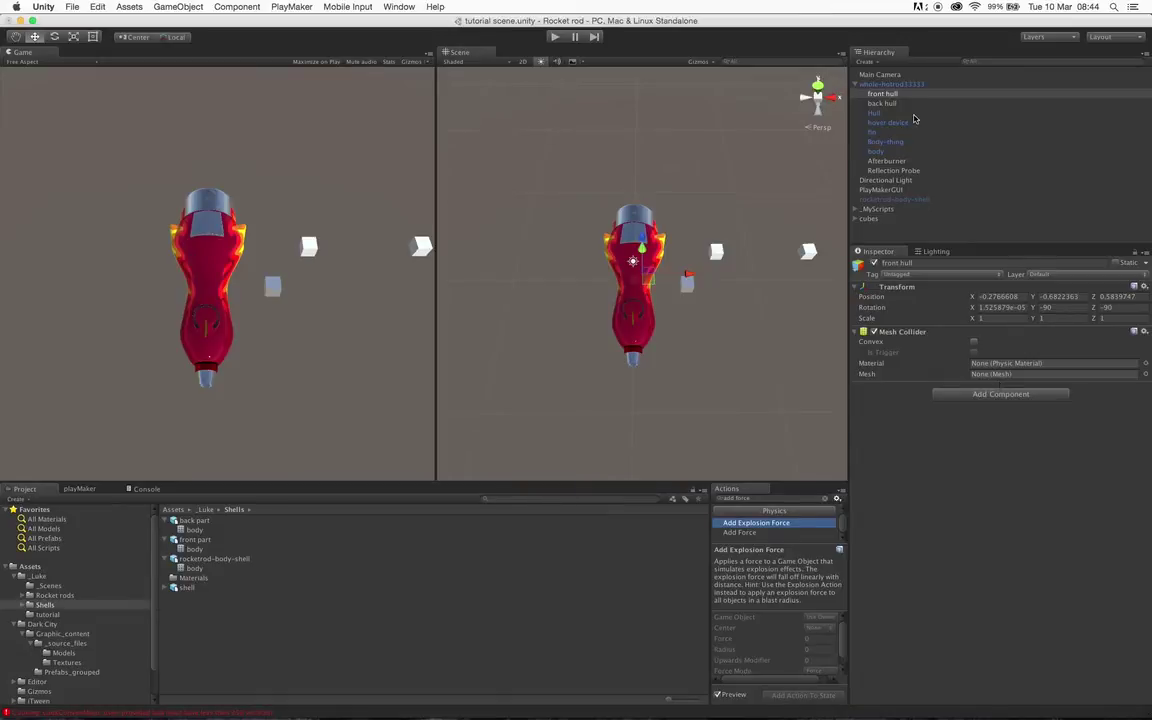
click(882, 103)
click(1005, 340)
key(Return)
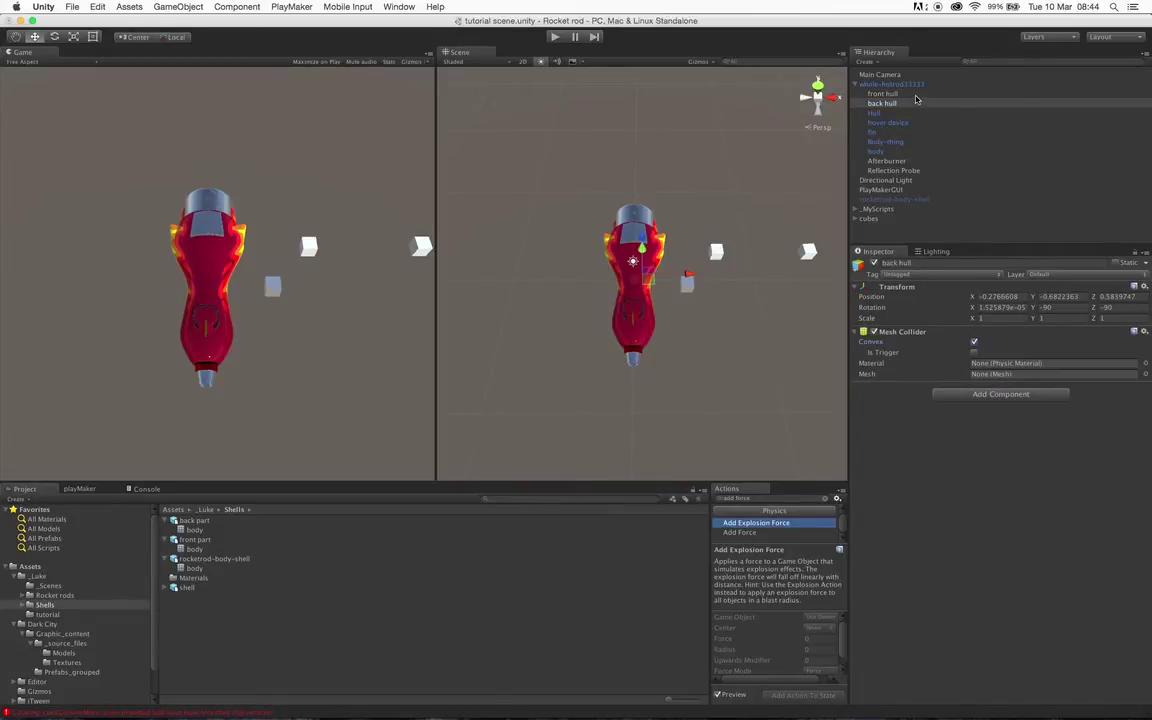
key(Up)
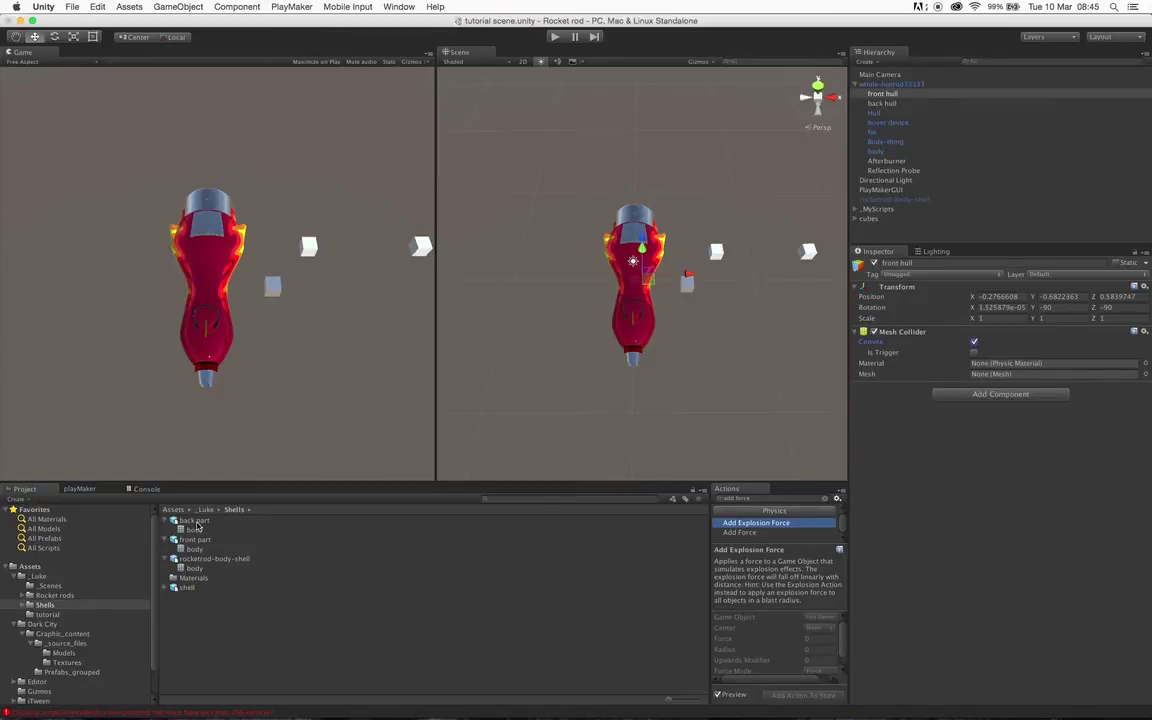
Examine the back part model and the front part's body mesh in the preview
click(196, 522)
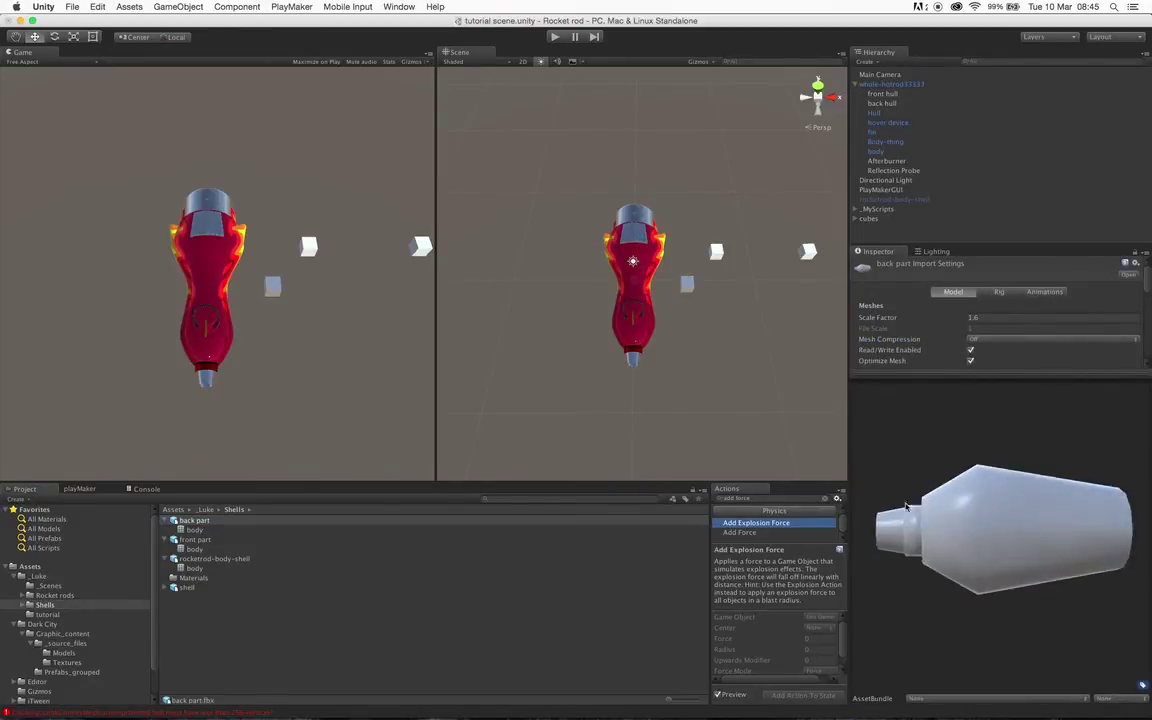
click(322, 551)
drag(980, 470, 999, 421)
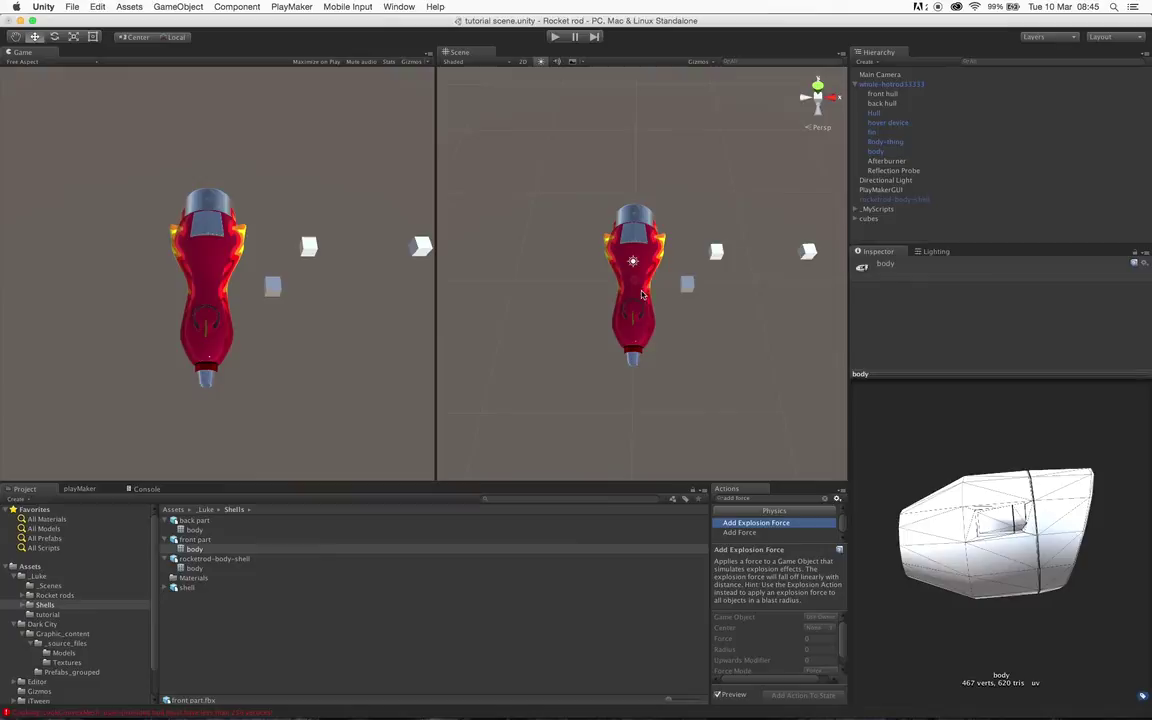
Assign the front part's body mesh to the front hull's Mesh Collider and reset the front hull's Transform
click(884, 93)
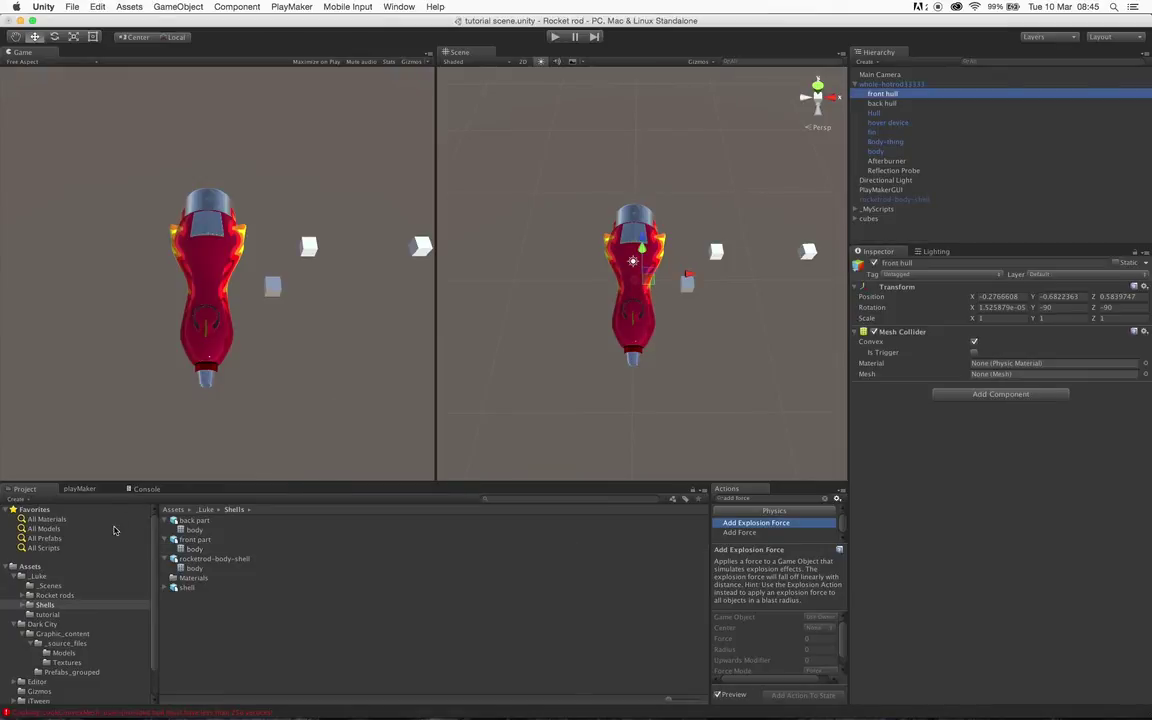
drag(193, 548, 1004, 378)
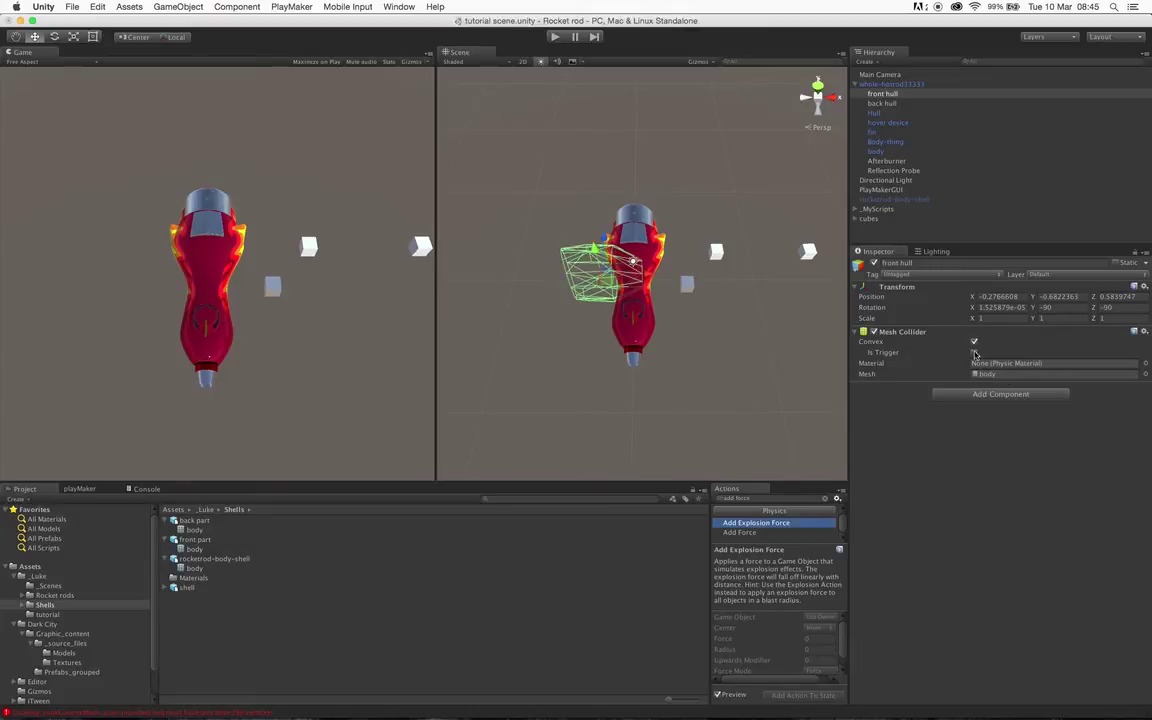
click(1145, 287)
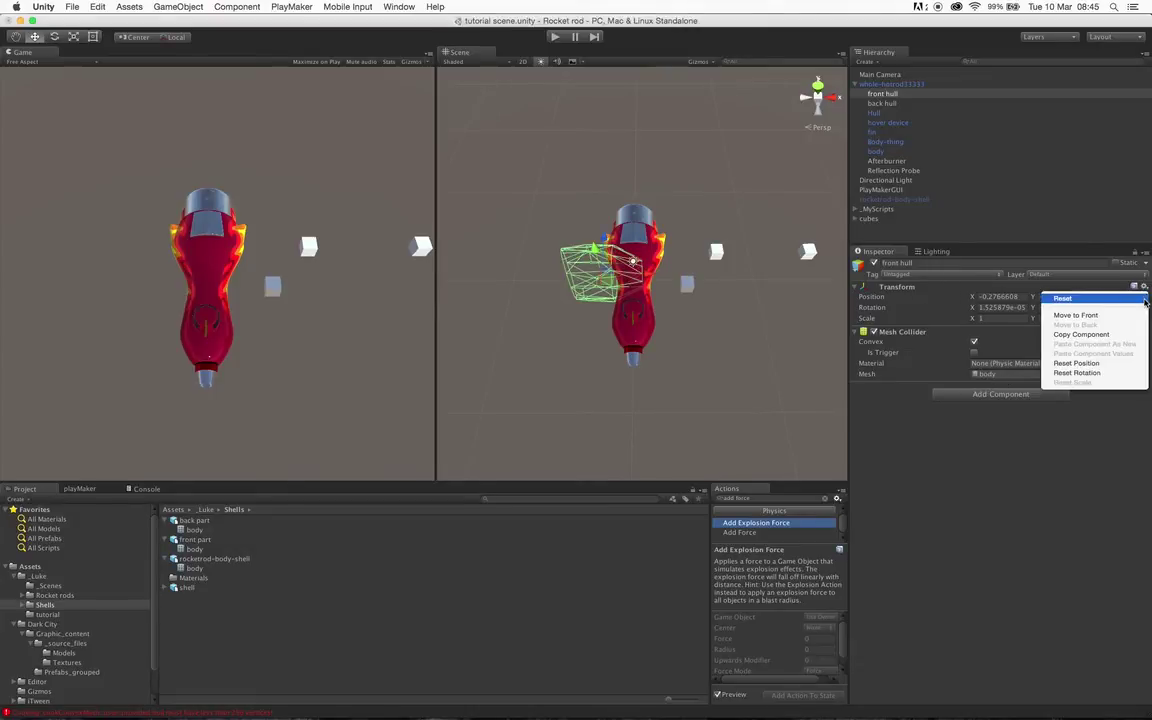
click(1052, 297)
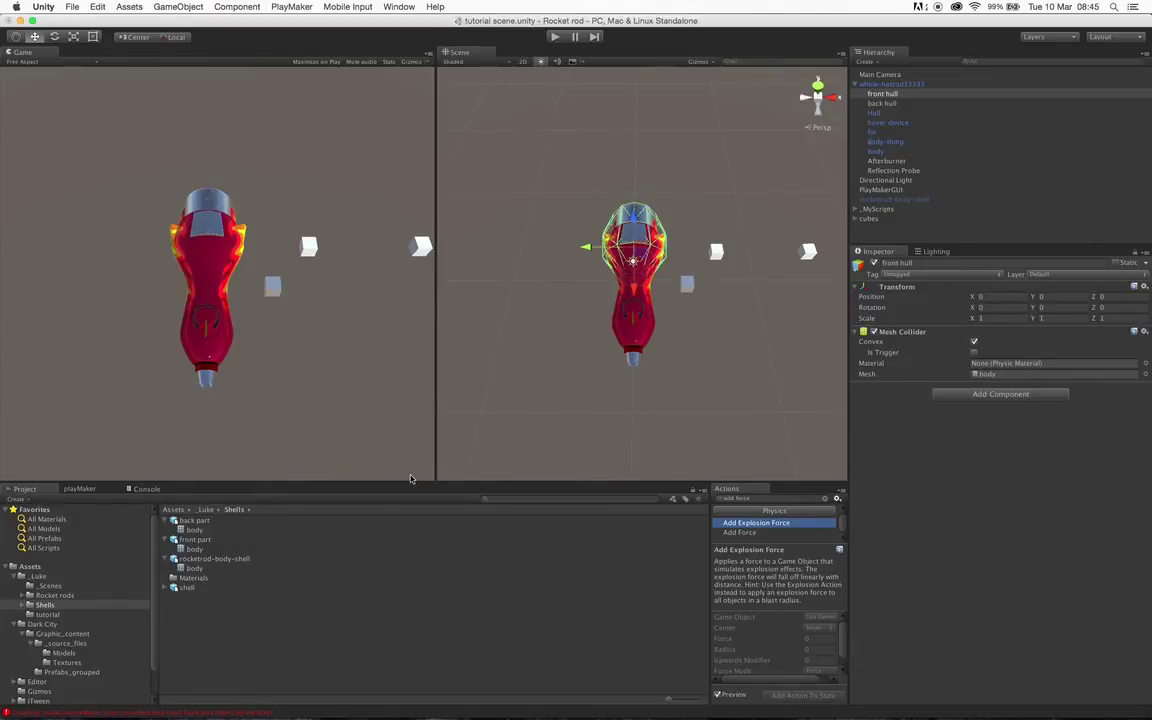
Assign the back part's body mesh to the back hull's Mesh Collider and reset the back hull's Transform
click(882, 103)
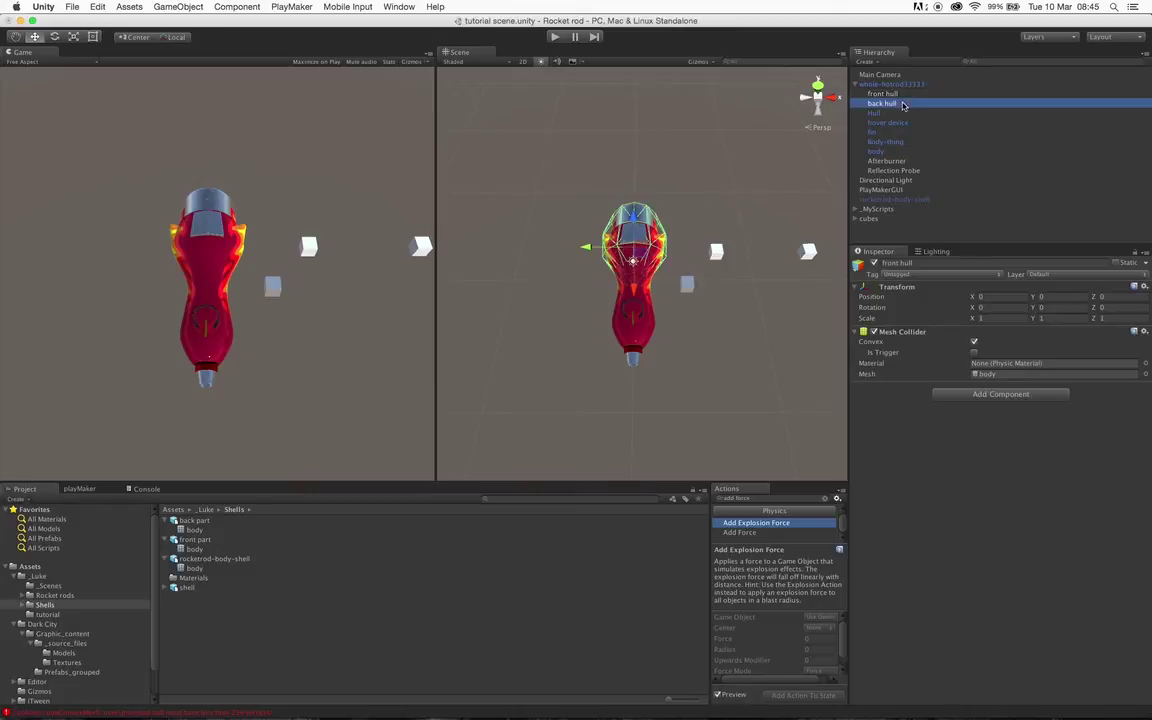
click(194, 549)
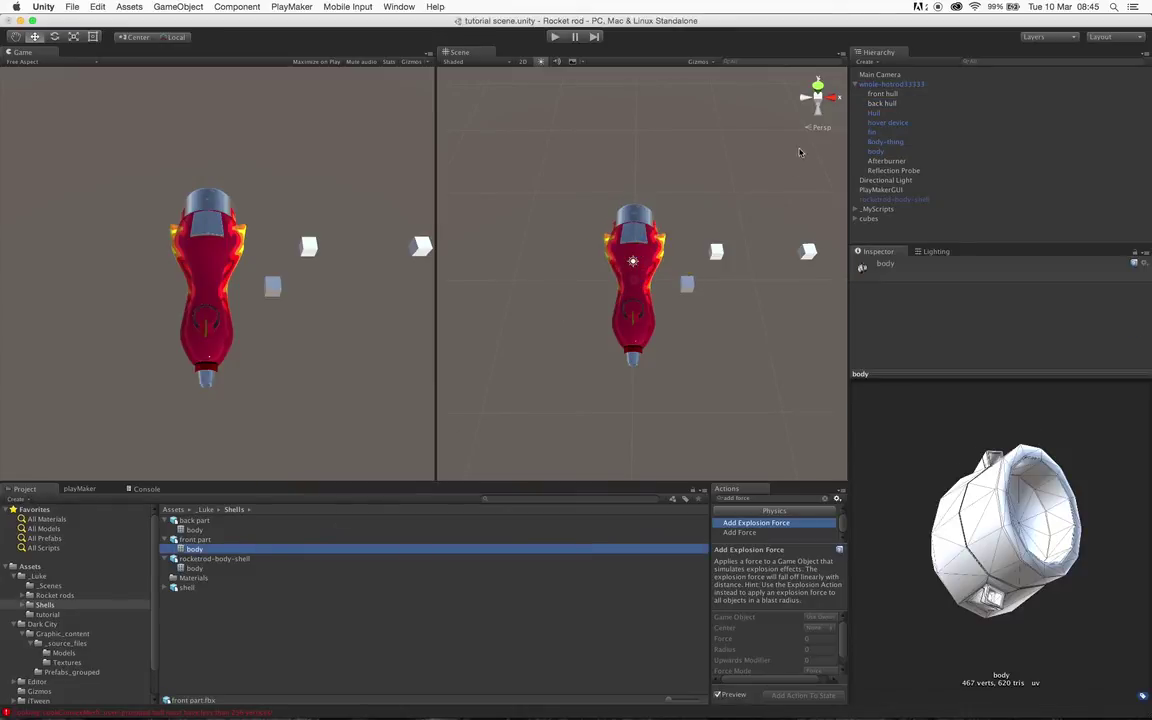
double_click(880, 94)
double_click(880, 103)
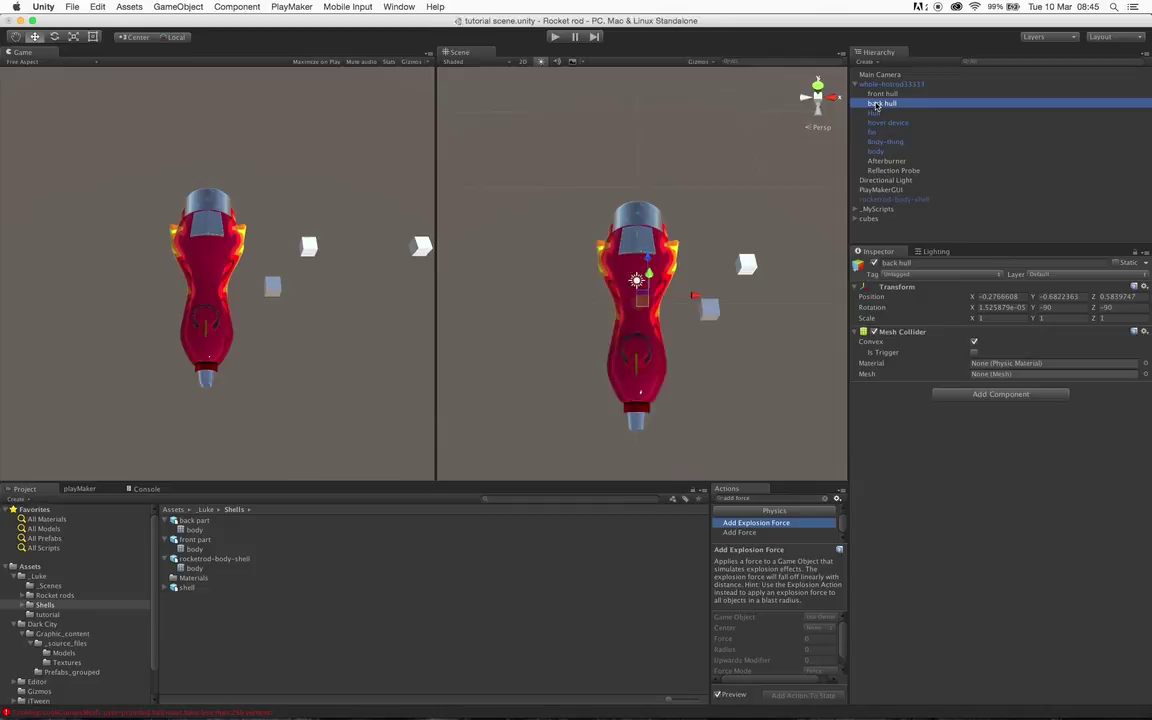
drag(1043, 414, 1042, 374)
click(1134, 286)
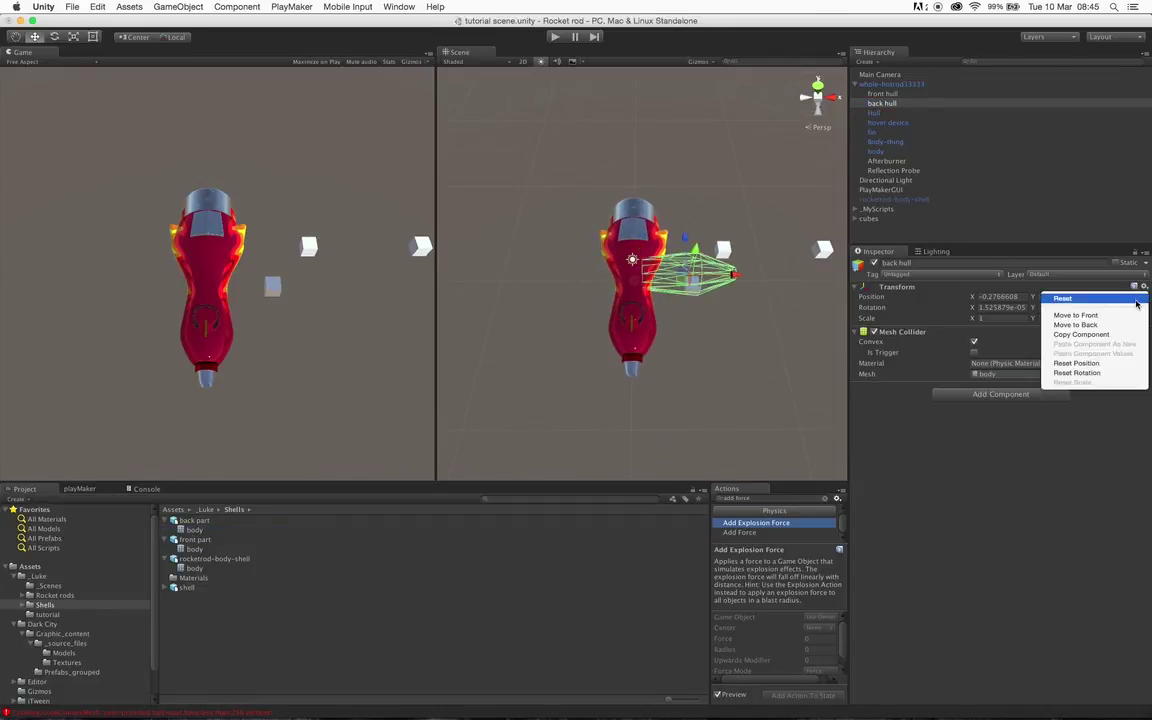
click(1068, 298)
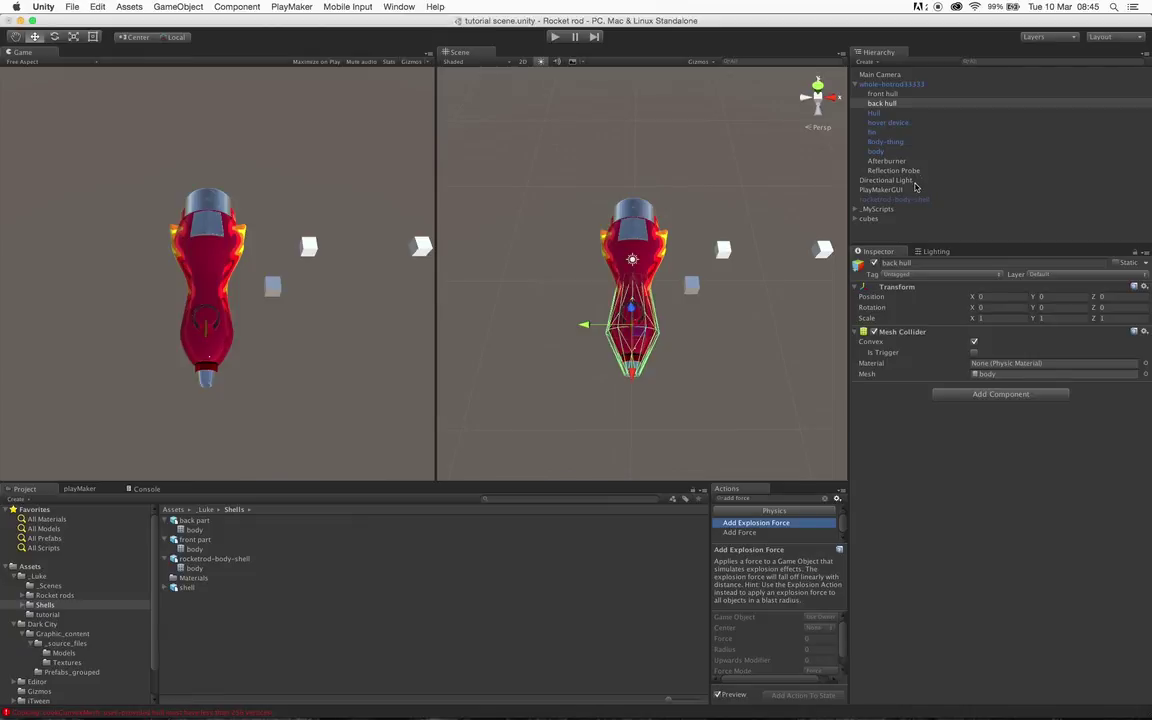
Select both hull objects to display their colliders, then run the scene and steer the rocket rod into the nearby cubes
shift+click(896, 94)
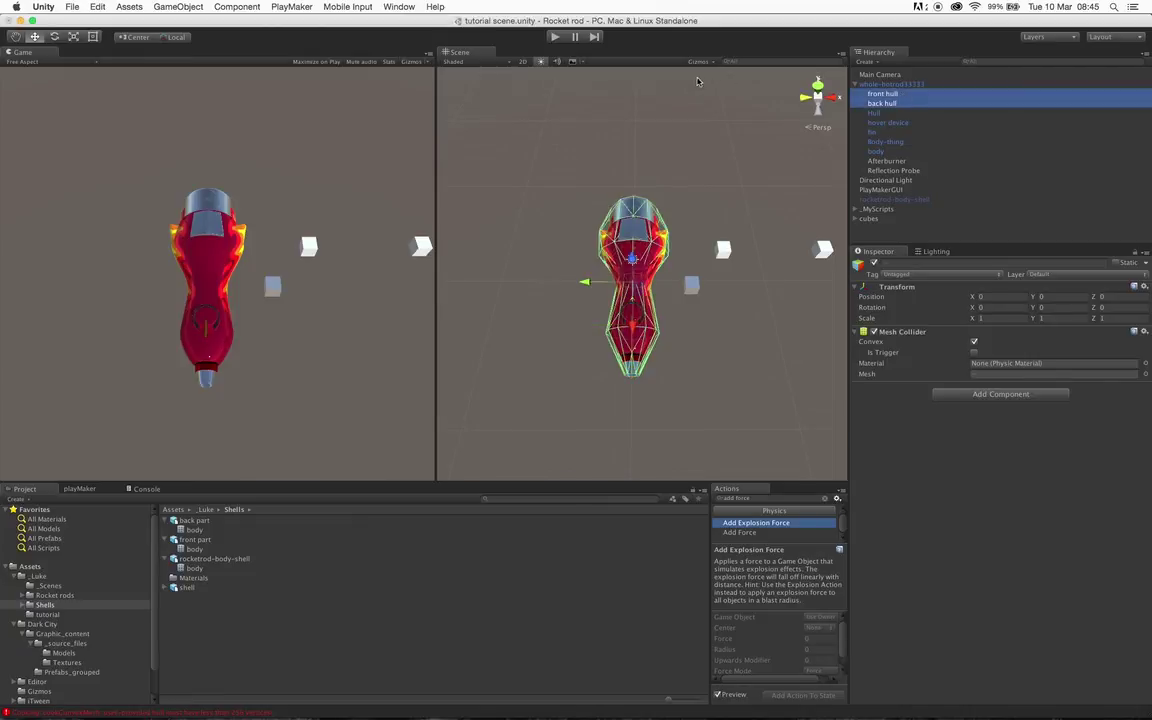
click(556, 37)
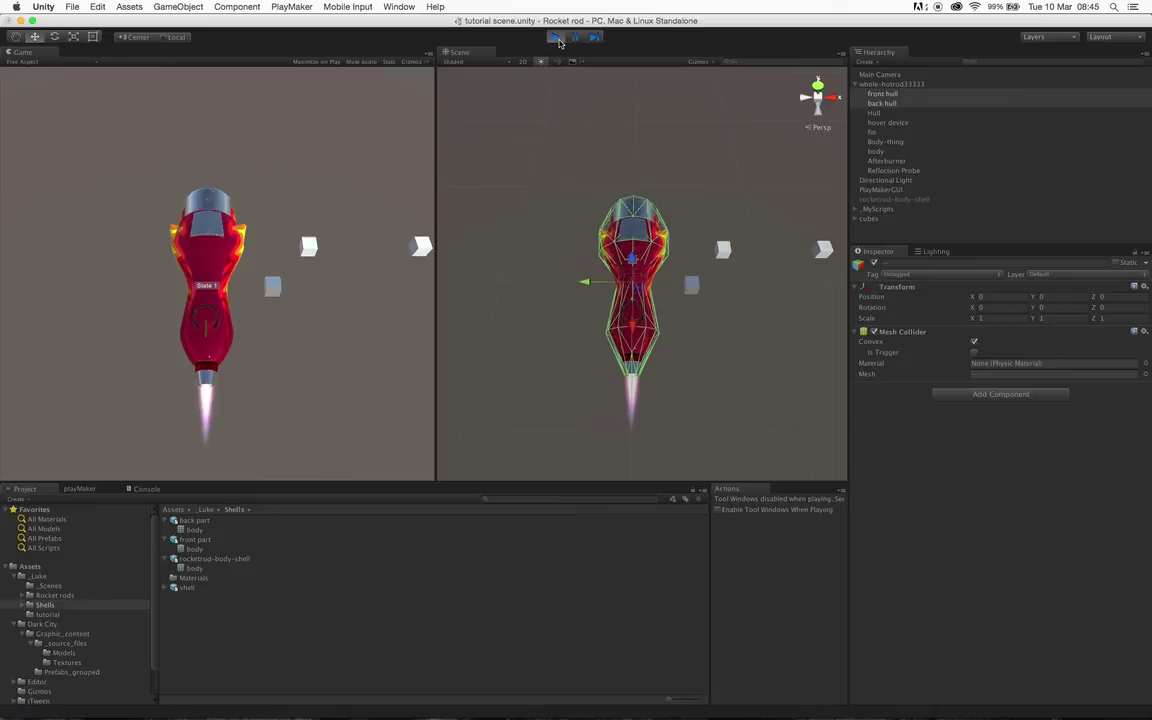
key(Left)
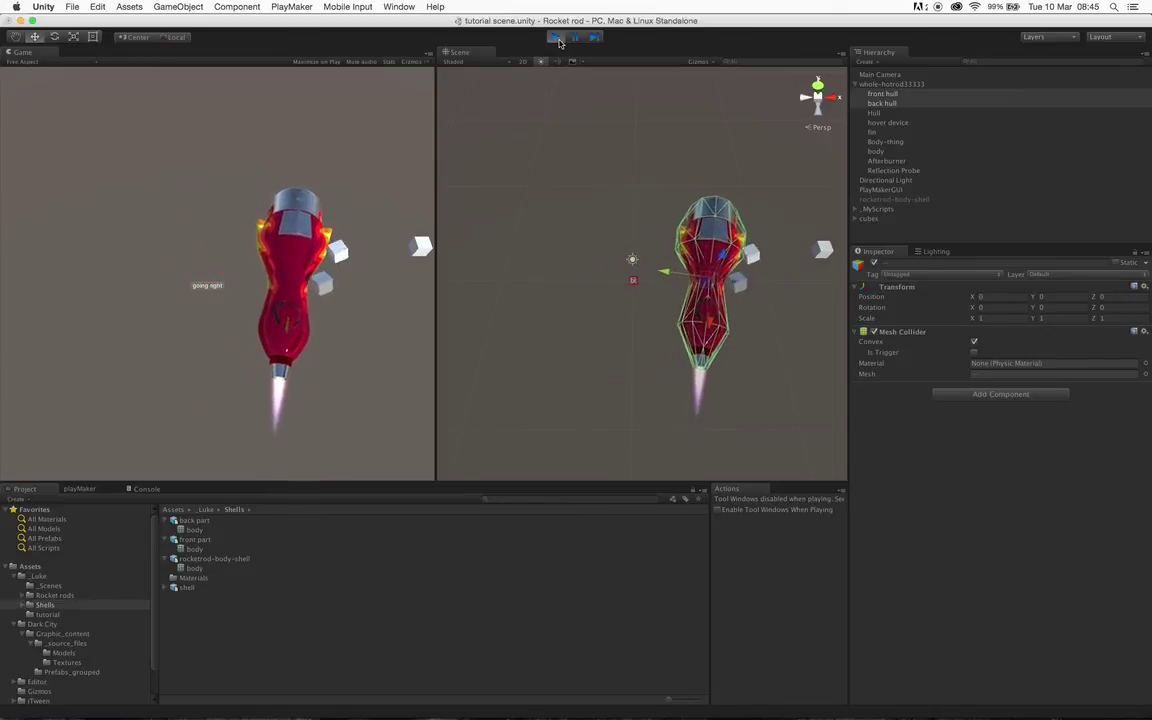